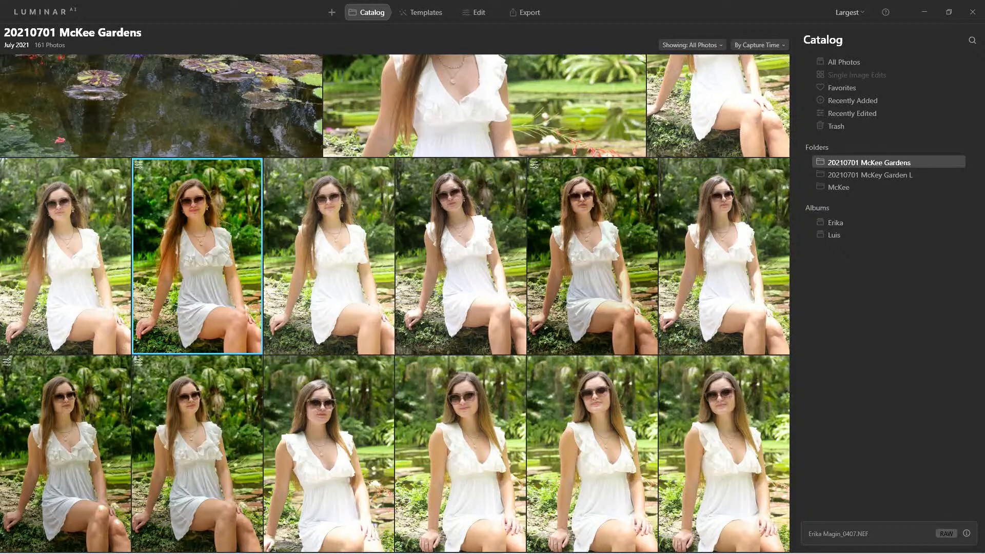
Step: Open the half-length portrait of the woman in white, advance to the next seated portrait, and show its camera information
left_click(79, 239)
scroll(79, 239, "up", 5)
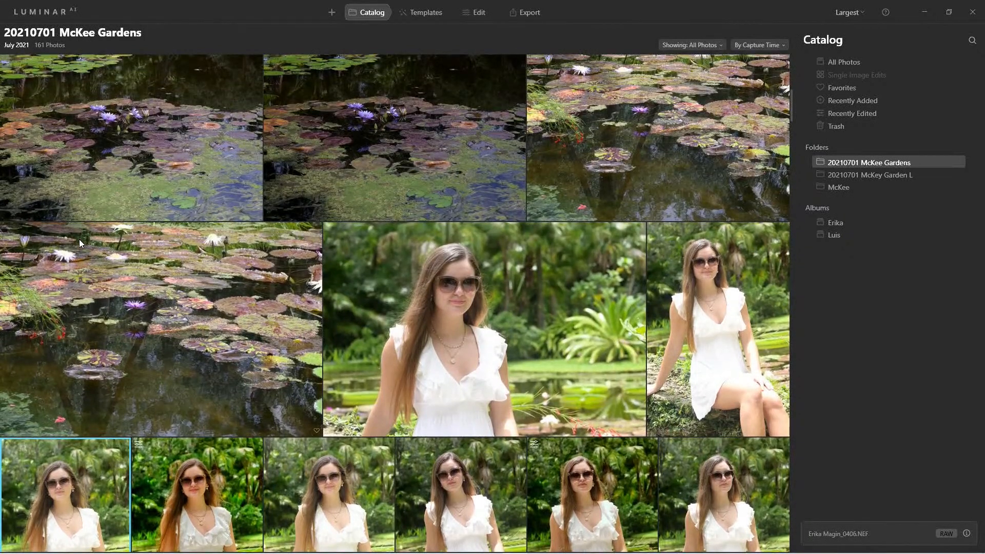
double_click(470, 301)
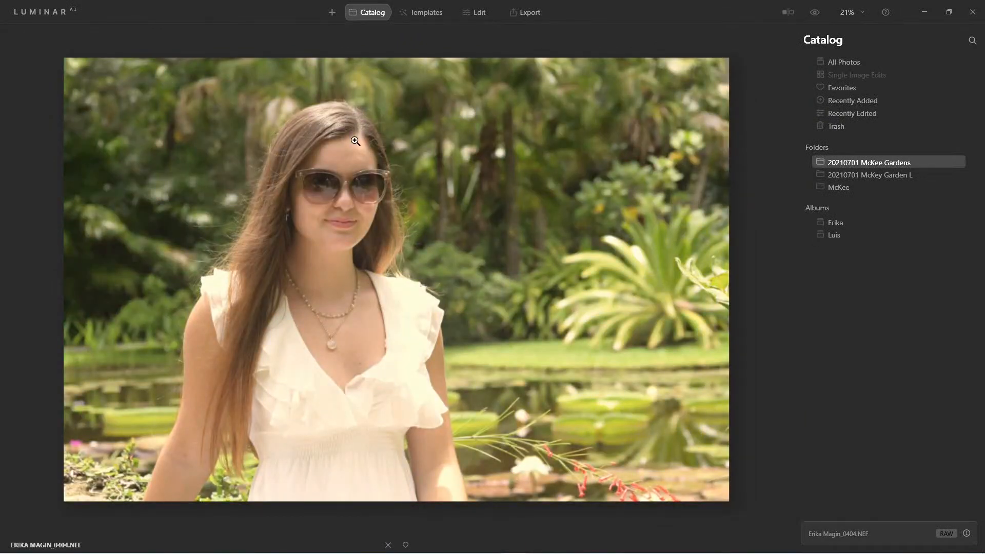
key("Right")
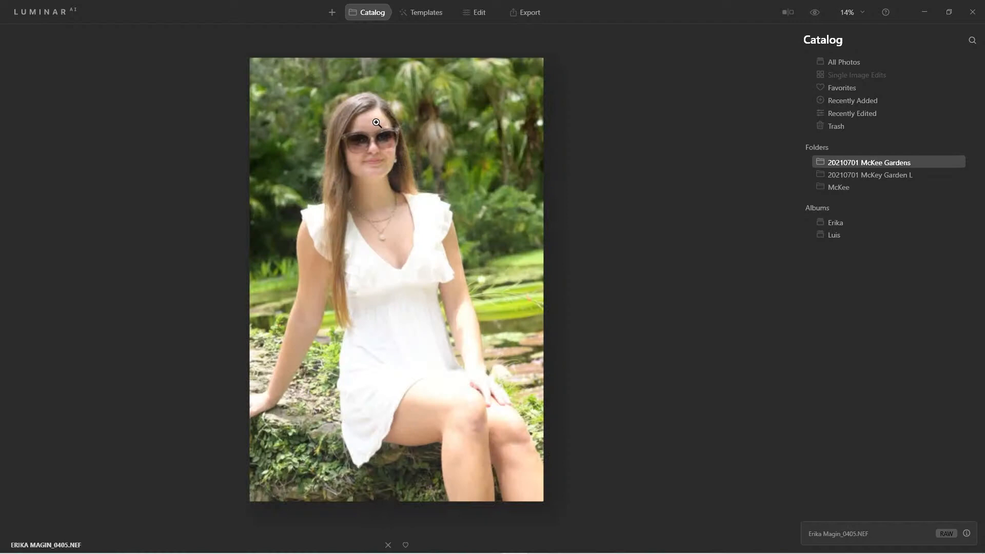
scroll(376, 123, "up", 5)
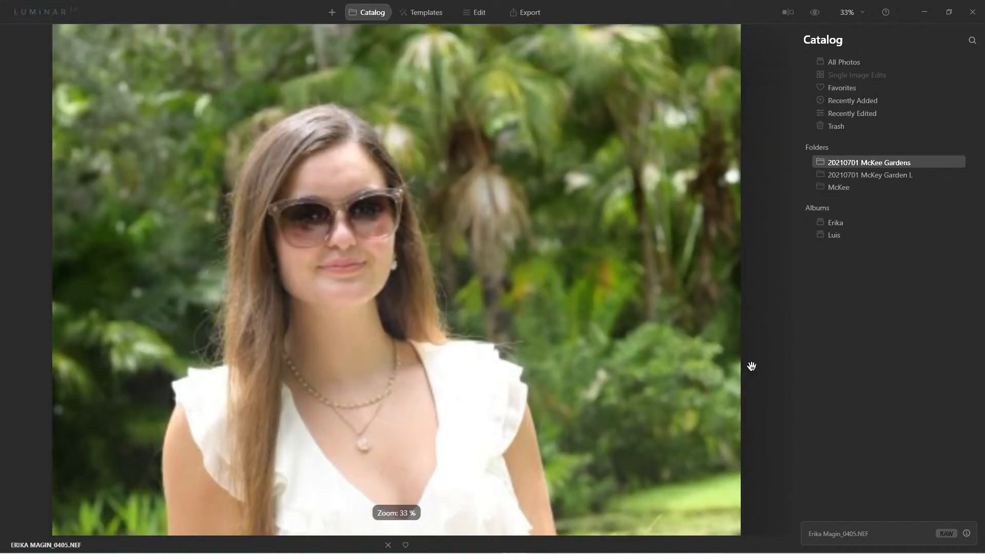
left_click(967, 534)
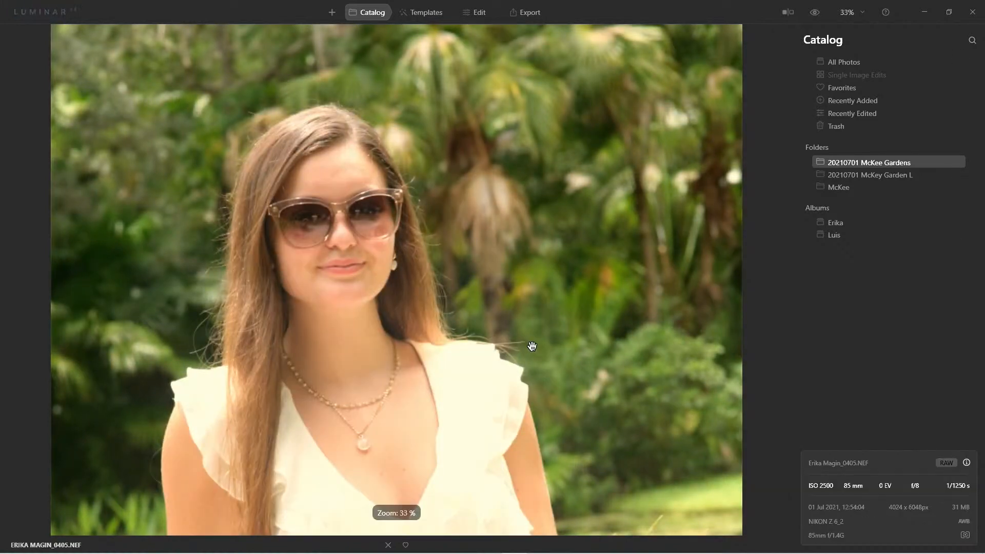
Step: Compare seated portraits 0406 and 0405, and examine the sunglasses reflections in 0405 at high magnification
double_click(425, 318)
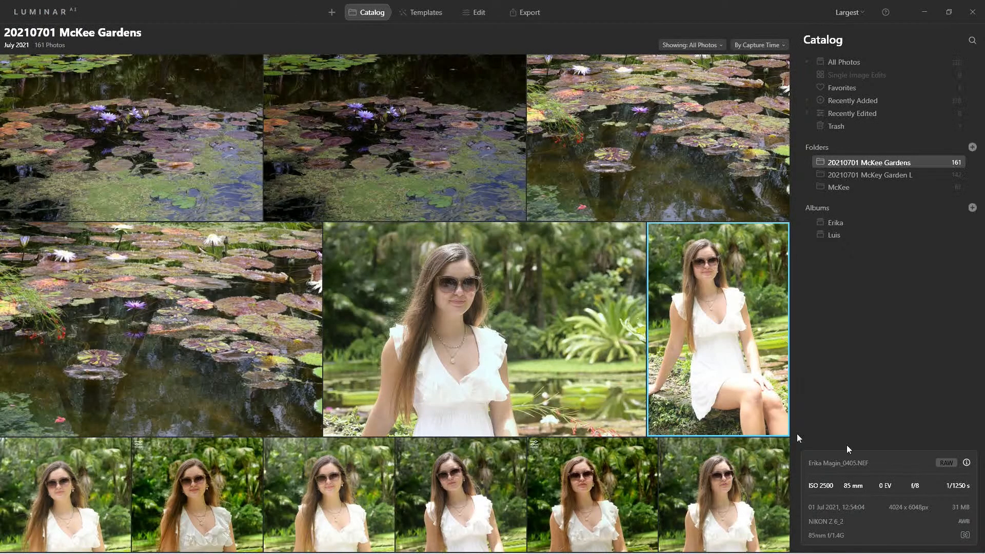
double_click(51, 468)
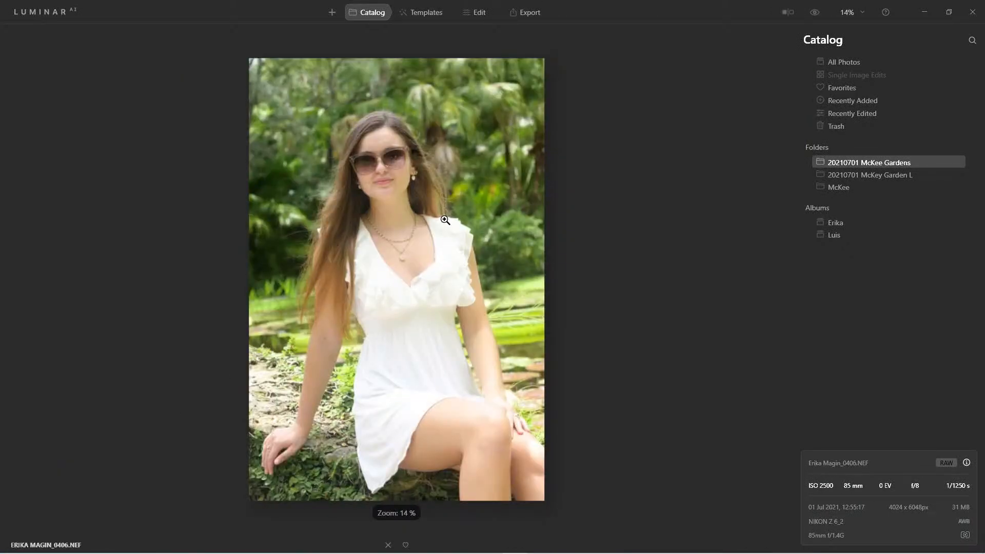
key("Left")
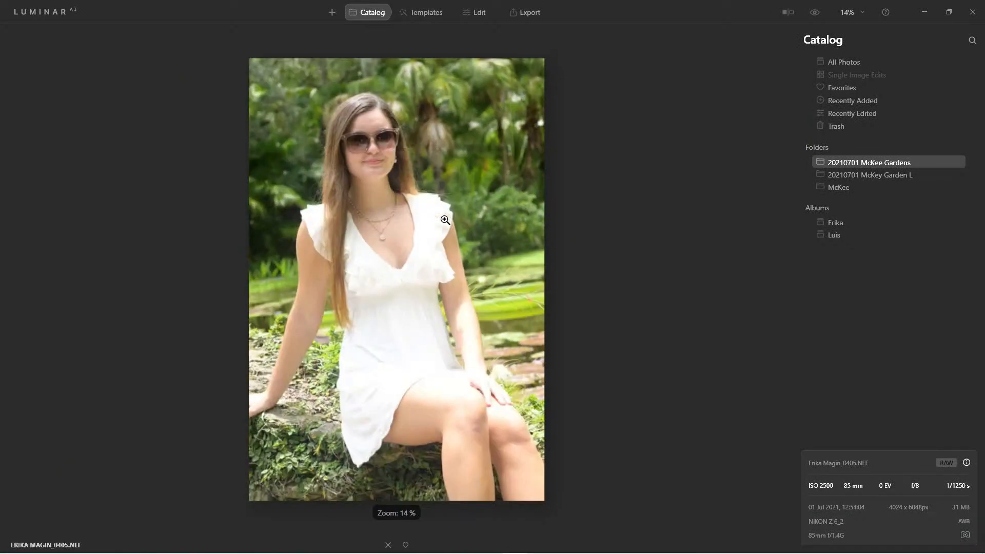
scroll(436, 219, "up", 1)
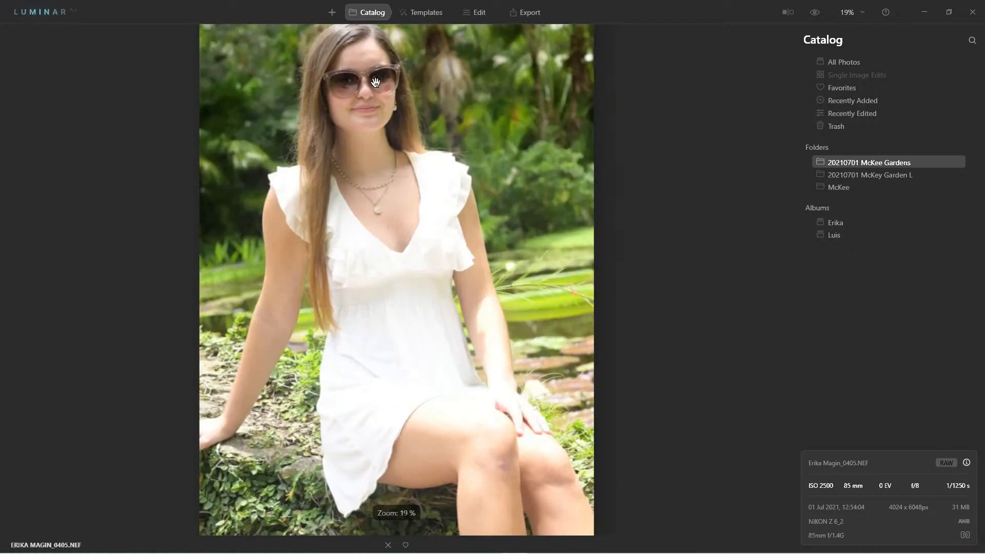
scroll(376, 83, "up", 5)
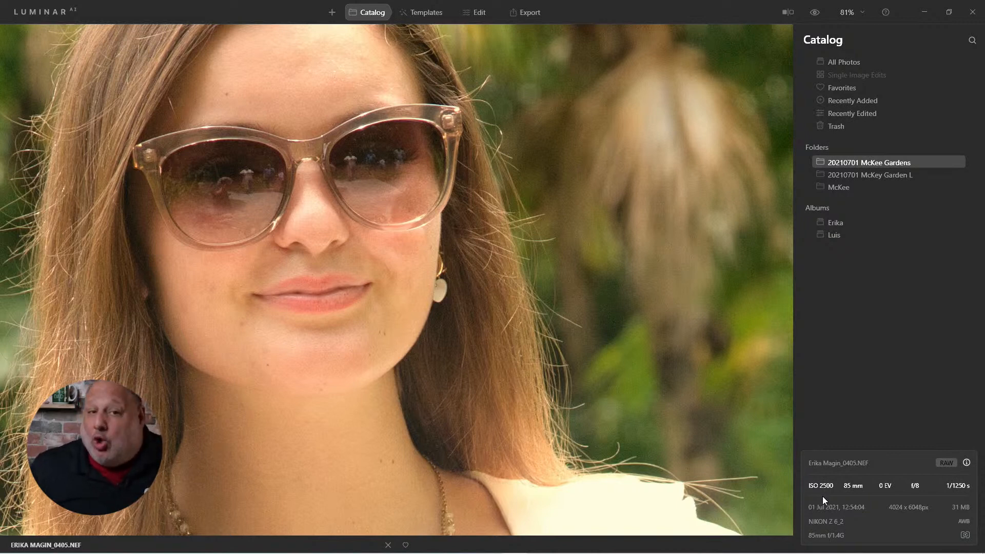
left_click(227, 195)
left_click(361, 133)
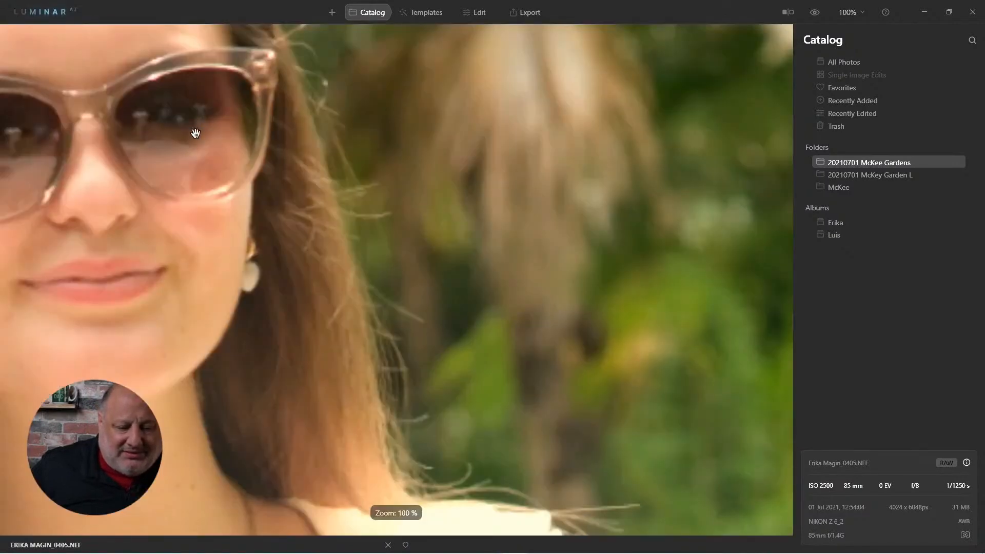
left_click_drag(169, 205, 467, 246)
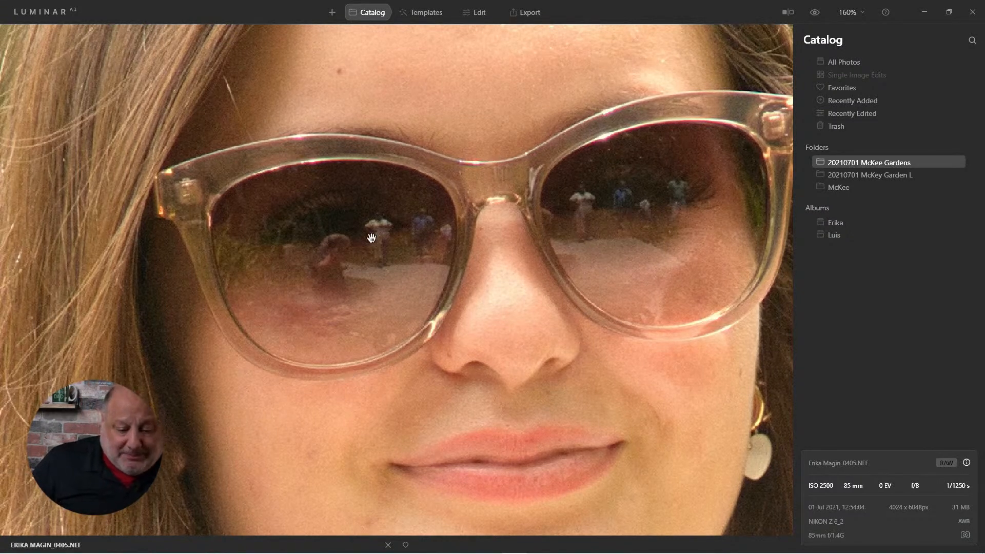
left_click(321, 272)
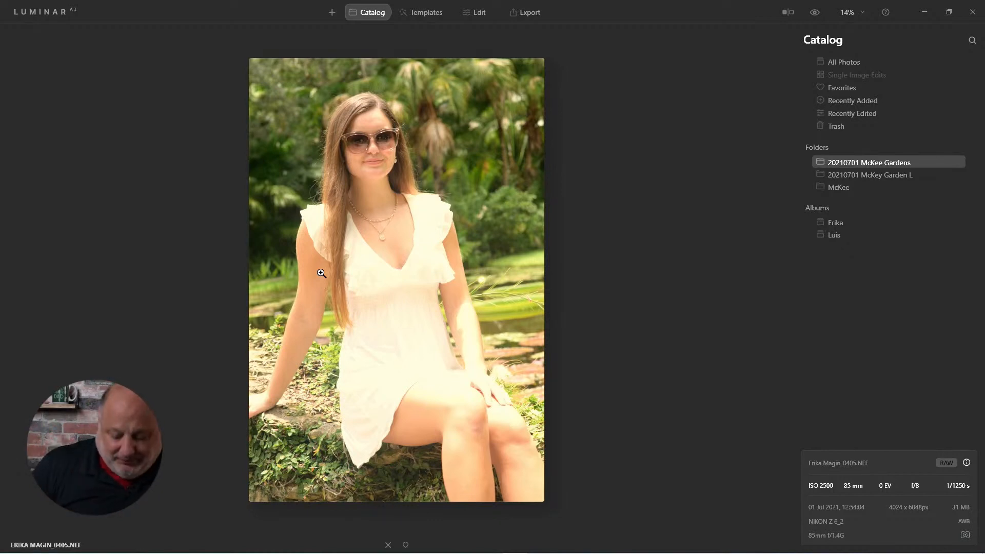
Step: Open the model's album and examine the sunglasses reflections in portrait 0415 at close range
key("Right")
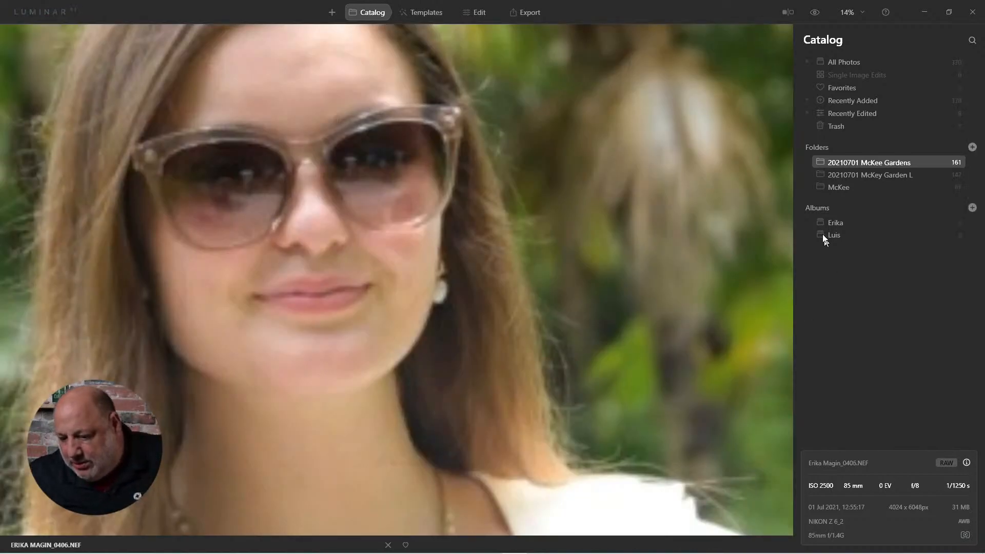
left_click(827, 222)
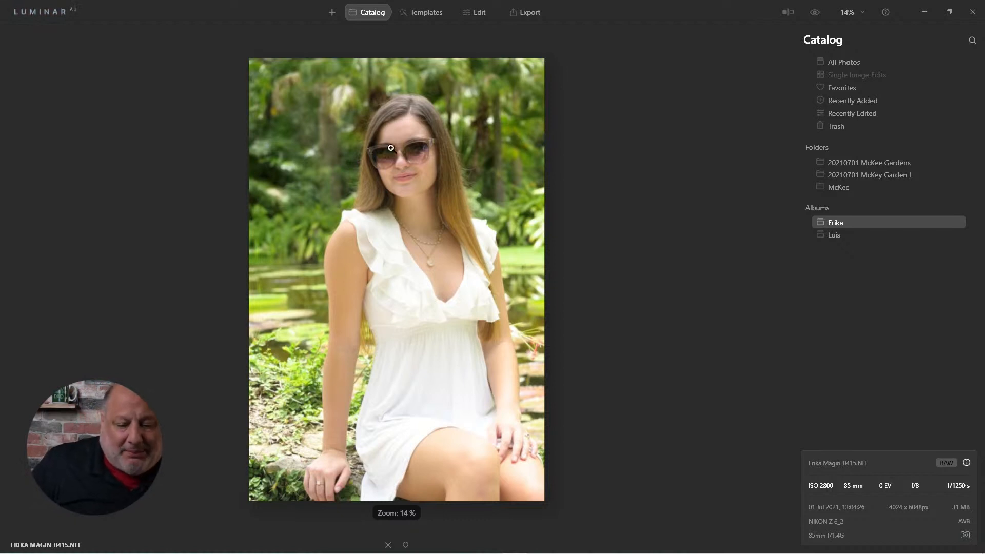
scroll(391, 148, "up", 8)
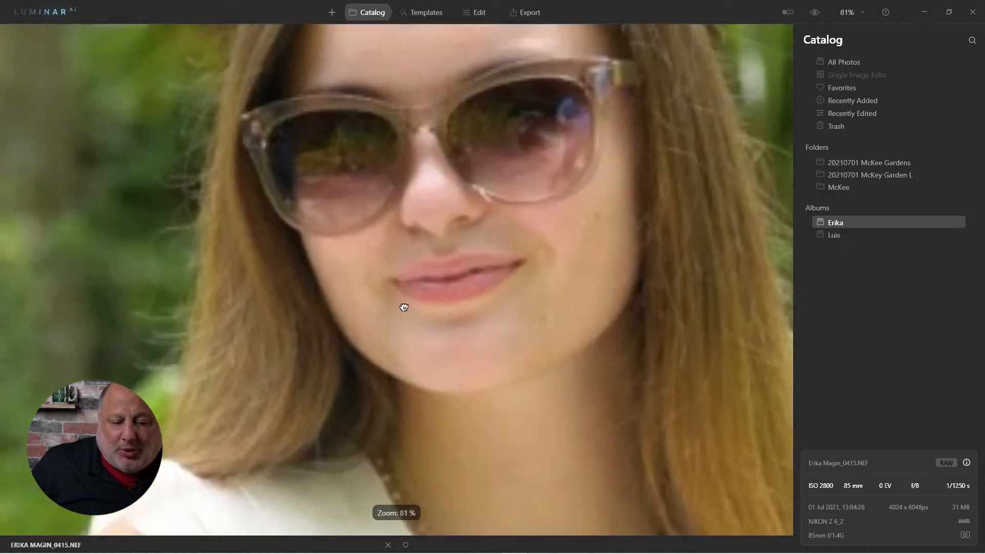
left_click_drag(403, 308, 405, 332)
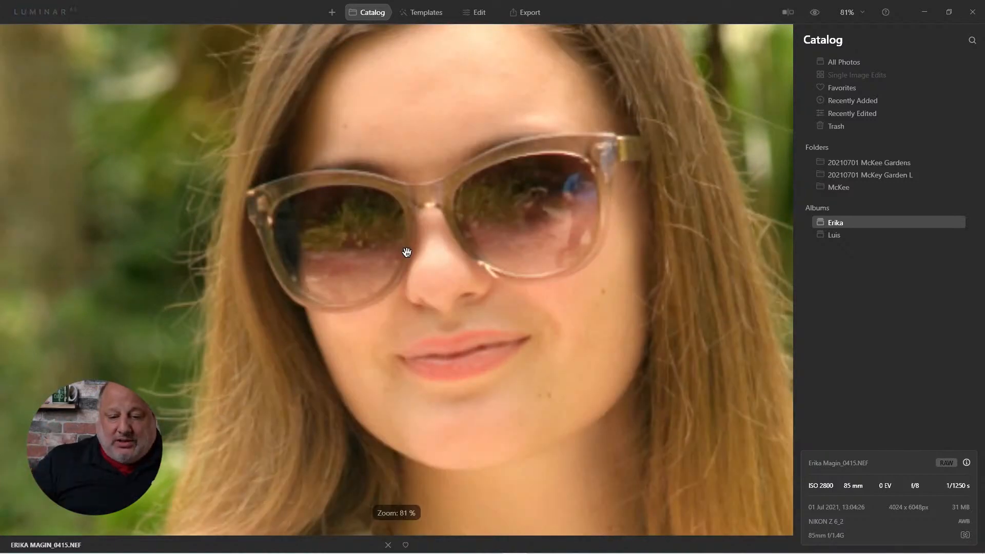
left_click(416, 194)
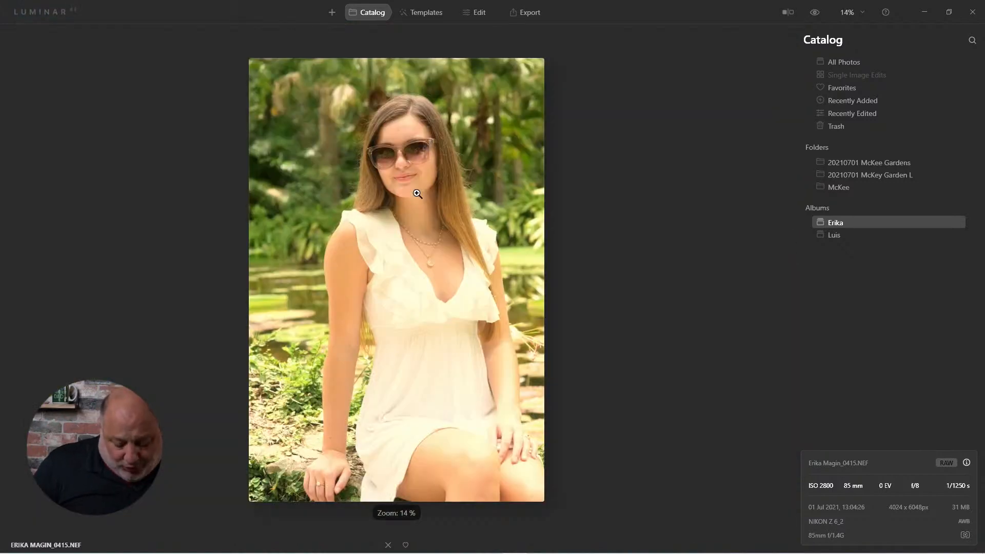
Step: Open portrait 0416 from the same album and check the sunglasses reflections up close
double_click(417, 194)
double_click(208, 108)
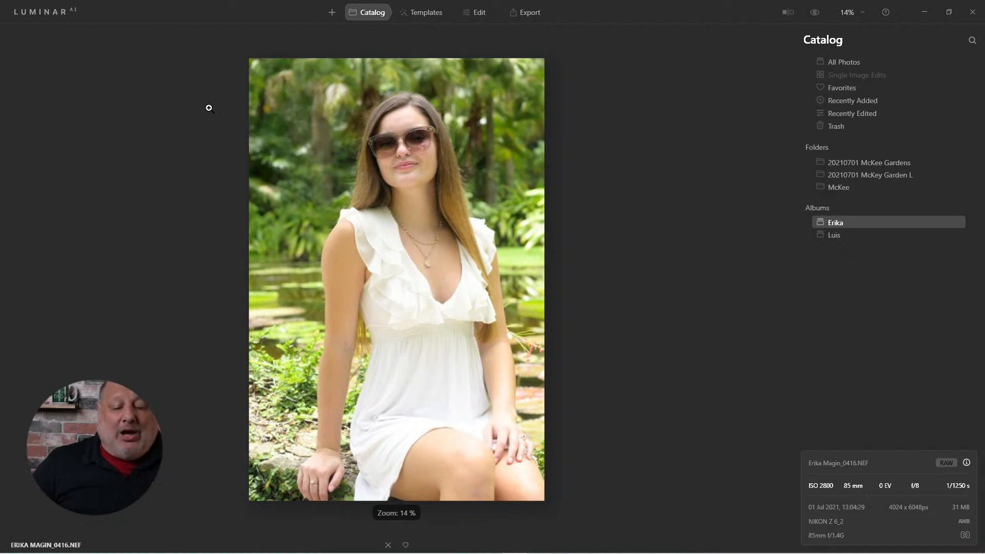
scroll(398, 139, "up", 1)
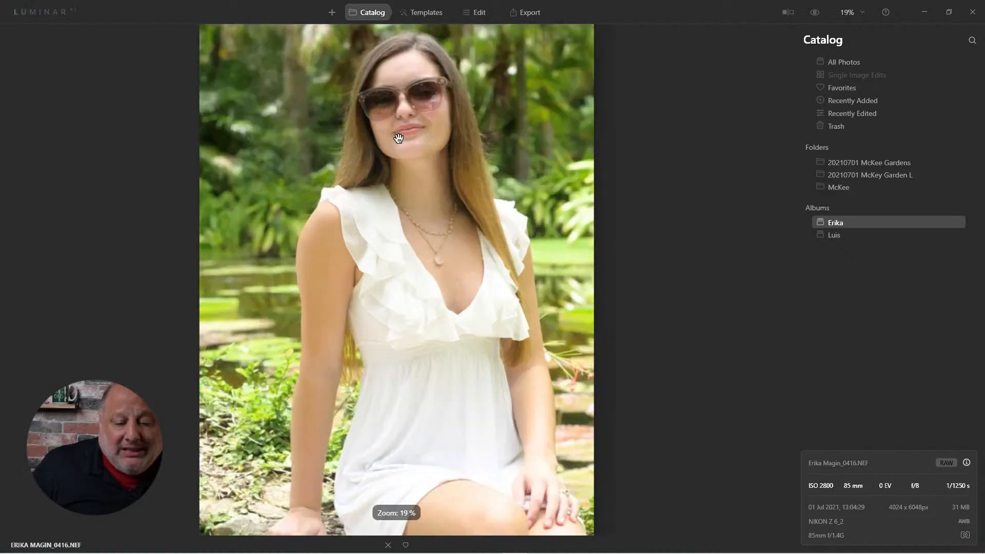
scroll(398, 139, "up", 3)
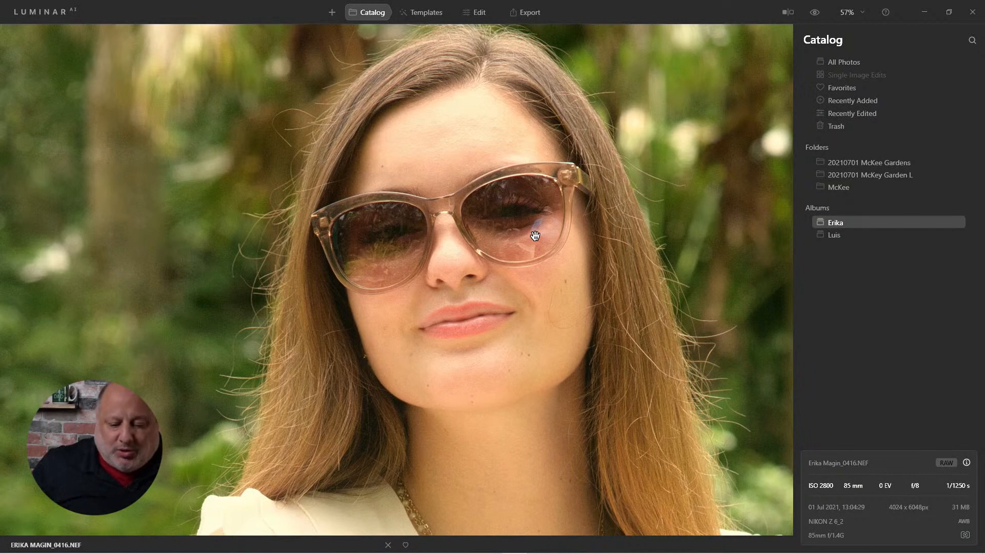
left_click(535, 236)
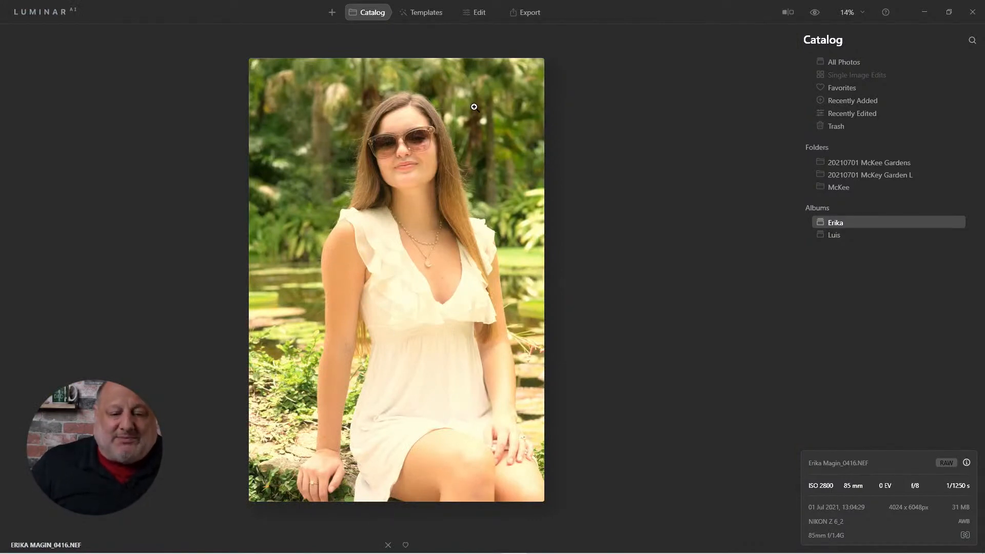
Step: Start editing portrait 0416 and lower its Highlights to -100 with the Light tool
left_click(488, 16)
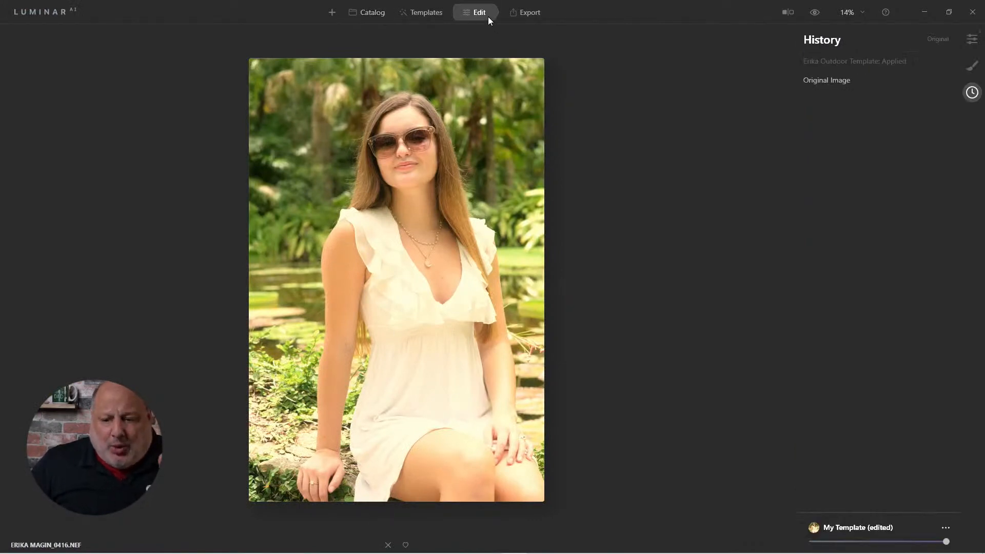
left_click(973, 40)
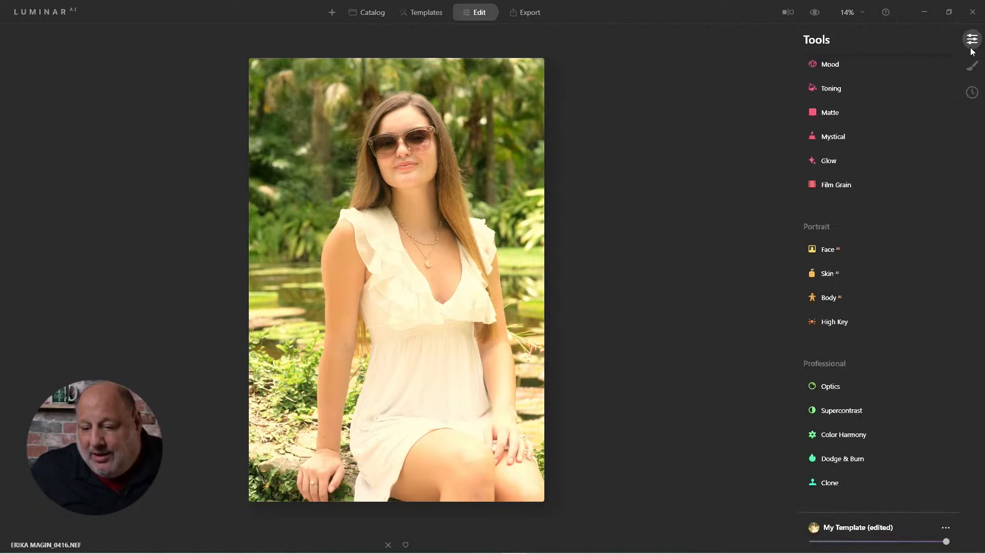
scroll(896, 137, "up", 8)
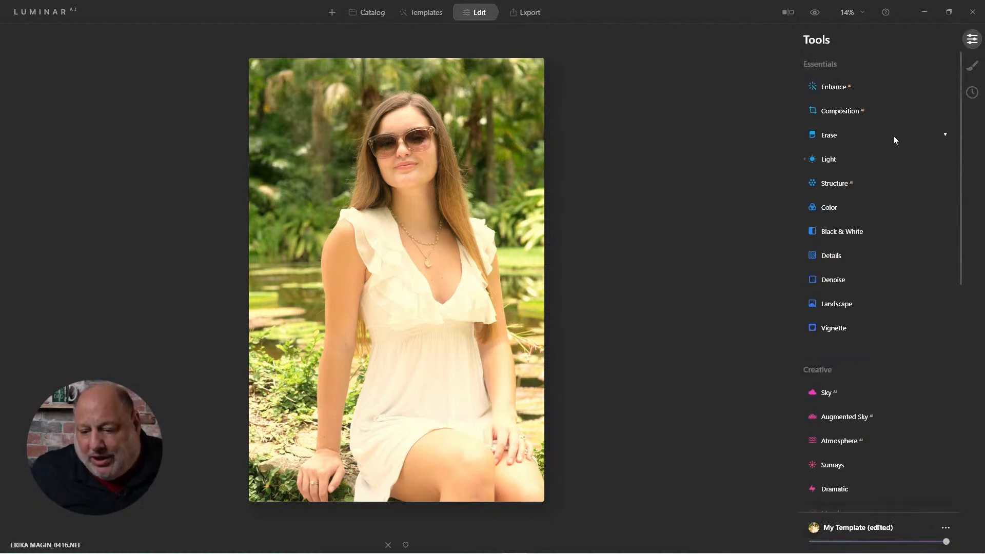
left_click(829, 159)
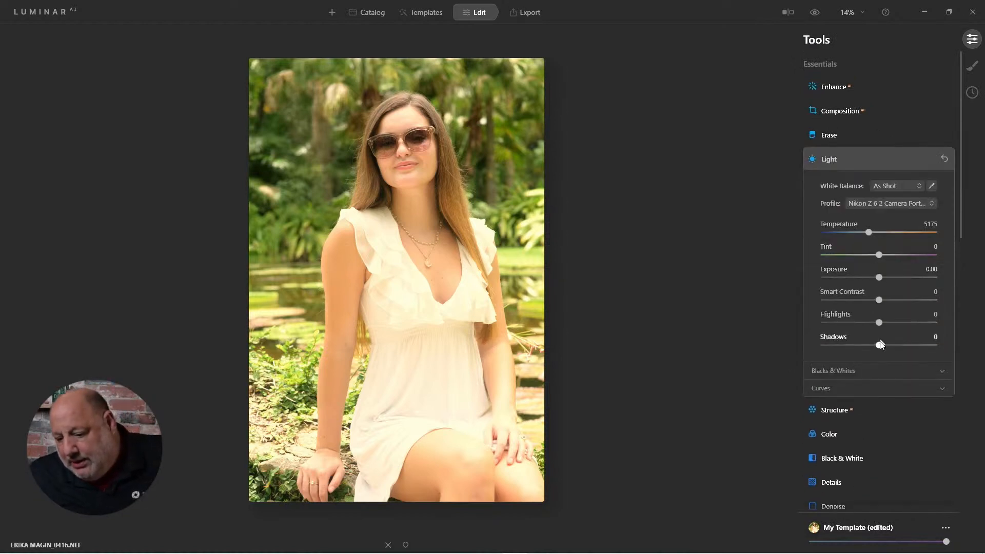
left_click_drag(877, 323, 789, 322)
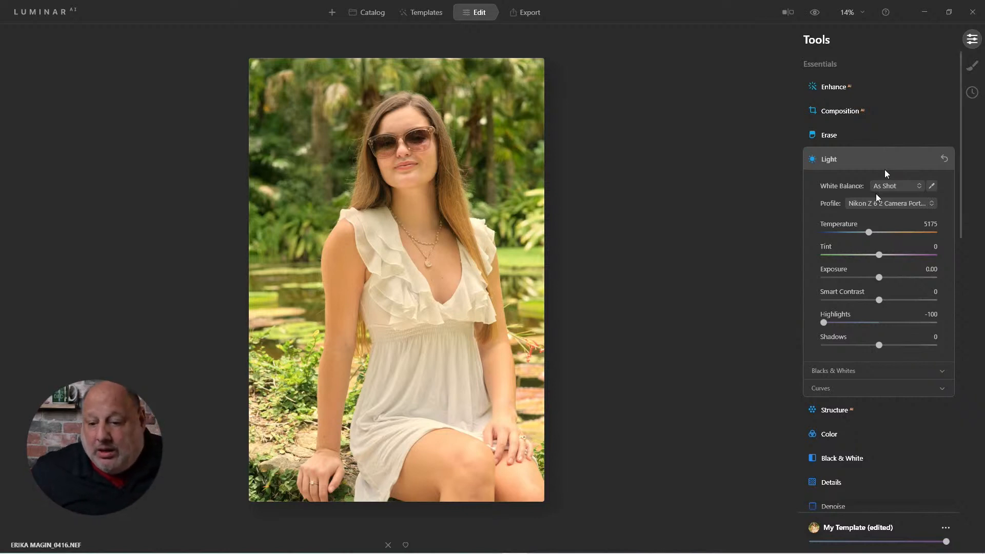
Step: Raise the Enhance AI Accent to 53 and lower the Light tool's Blacks to -57
left_click(842, 88)
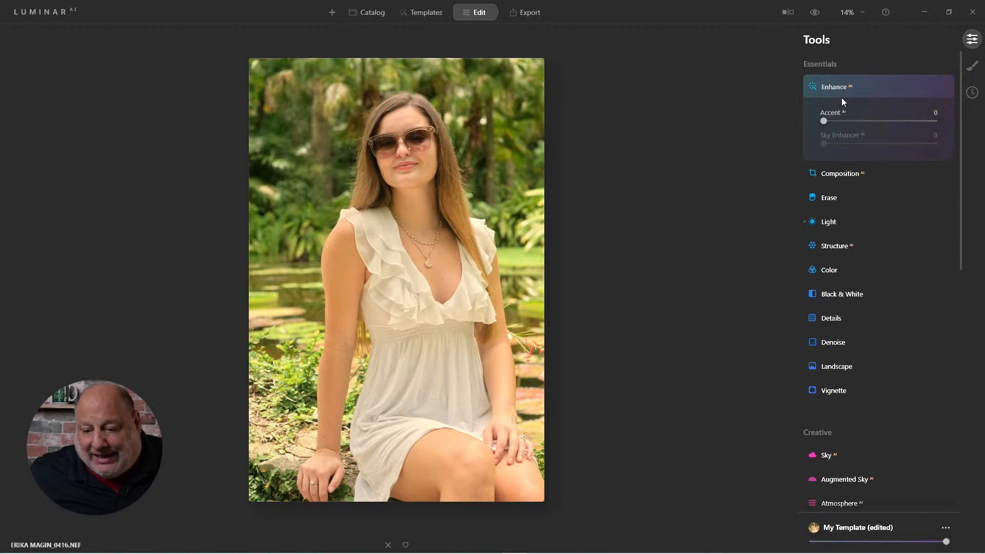
left_click_drag(825, 123, 886, 140)
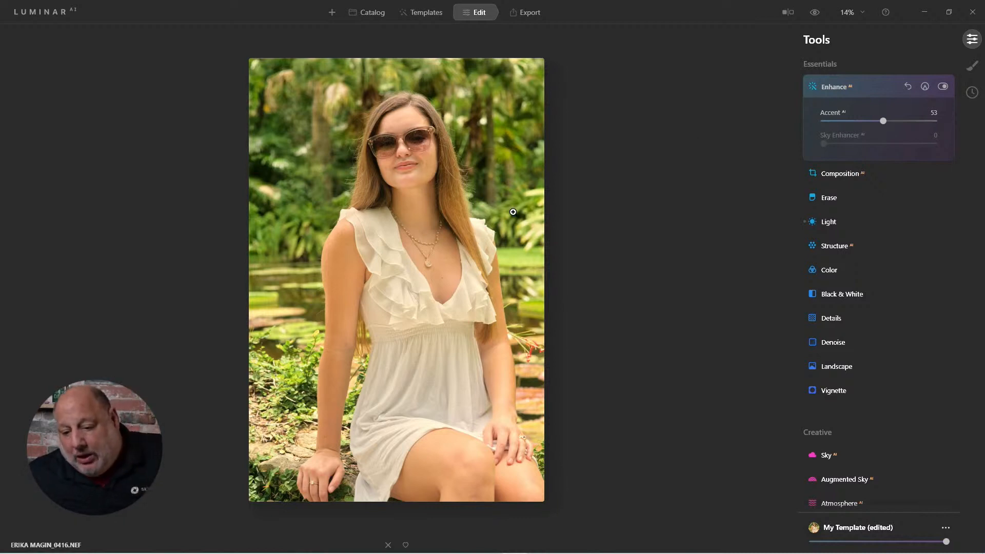
left_click(828, 222)
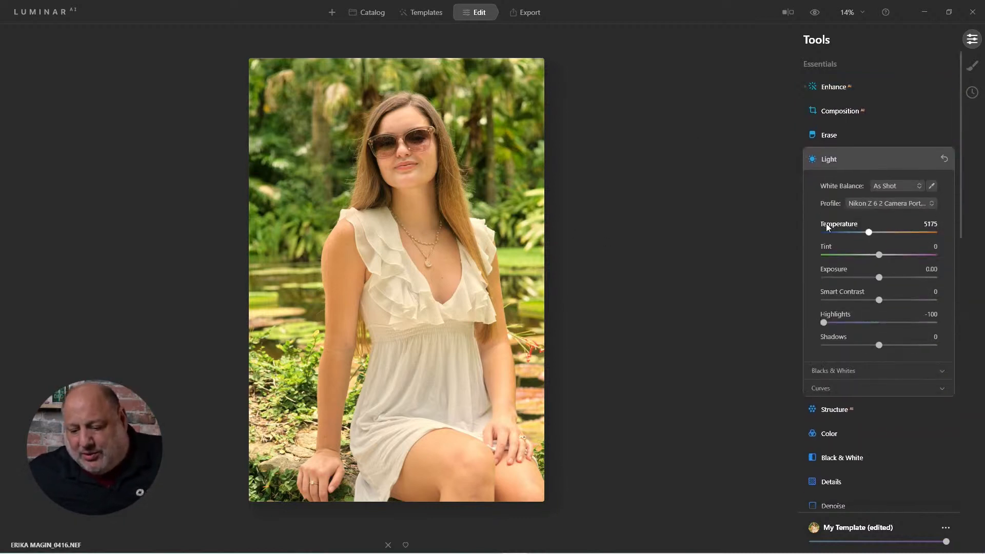
left_click(844, 367)
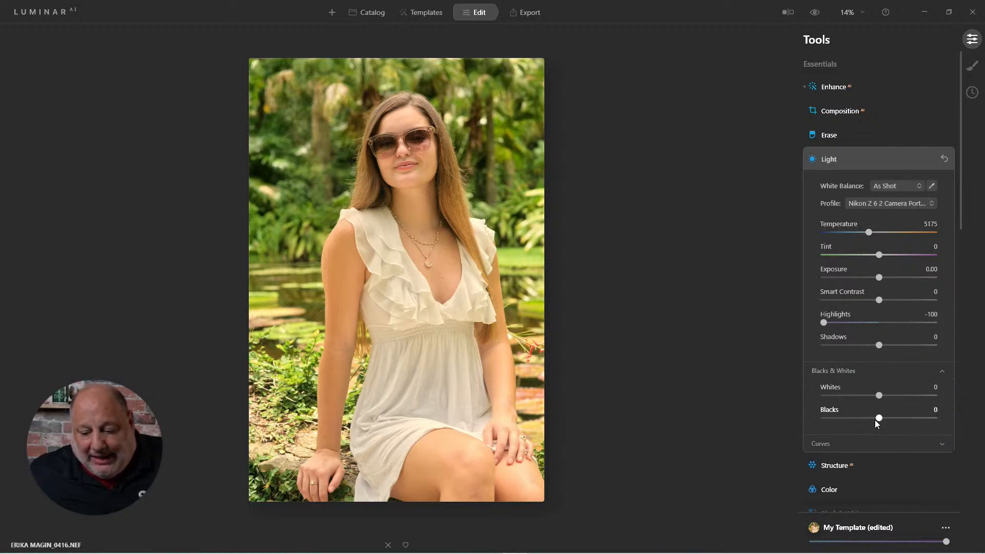
left_click_drag(877, 422, 848, 425)
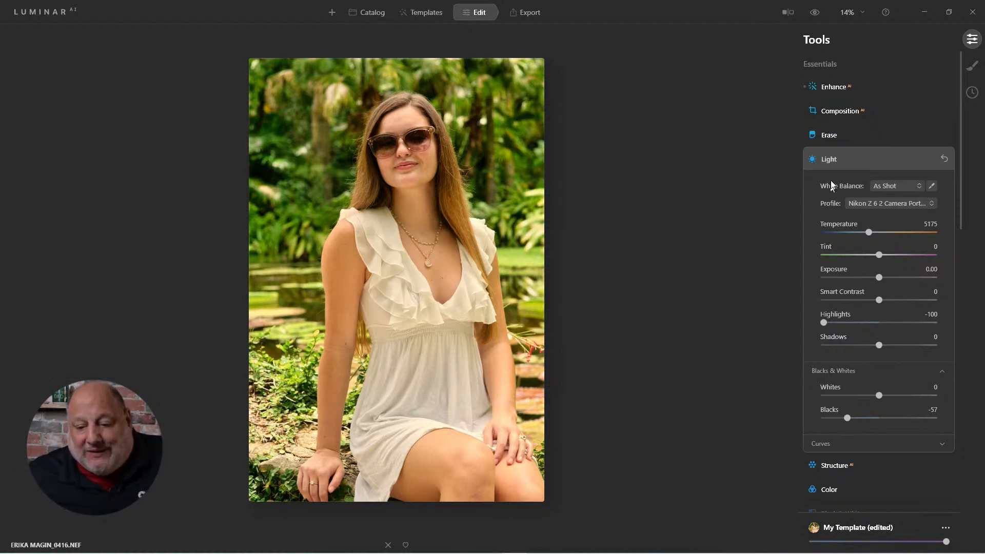
left_click(827, 163)
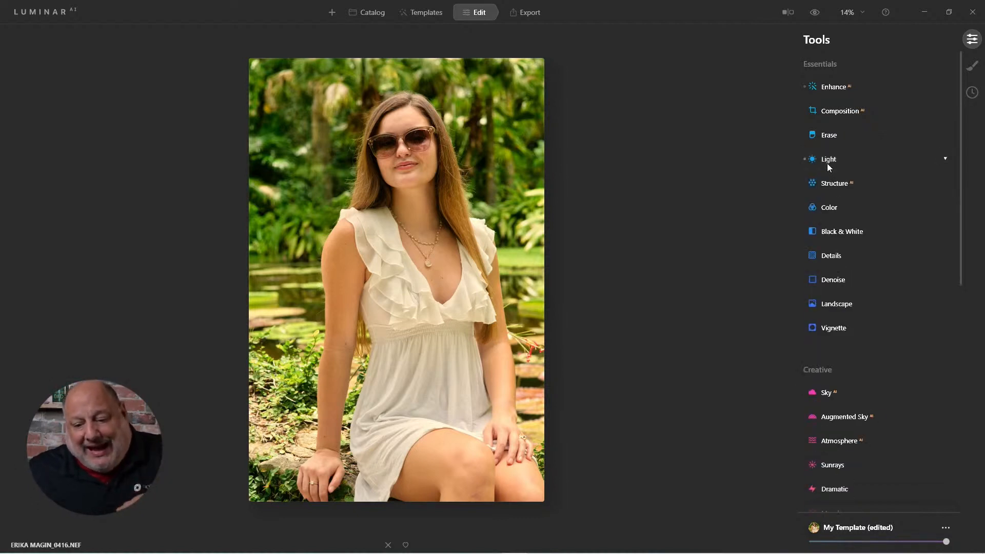
Step: Set Luminosity Denoise to 56 for the portrait
left_click(837, 280)
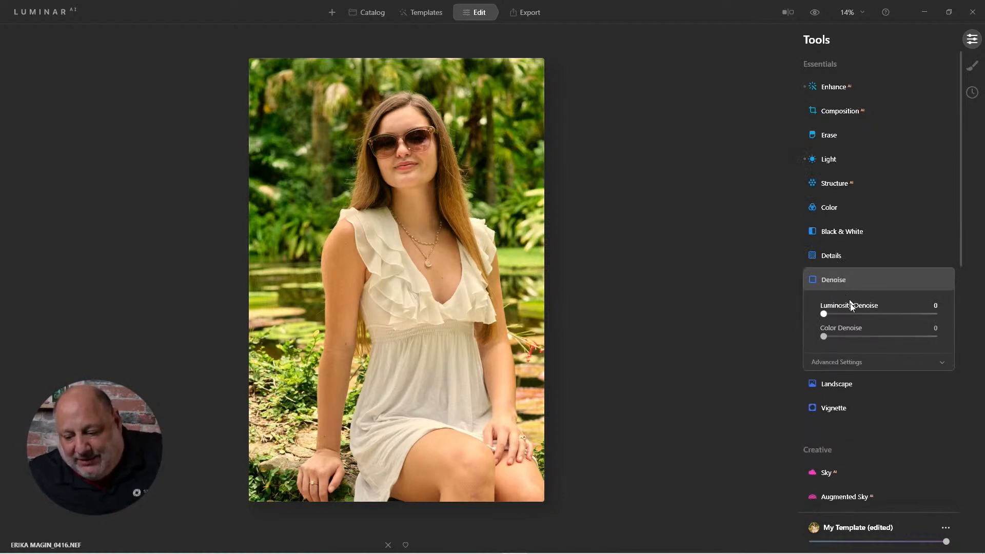
left_click_drag(827, 312, 886, 314)
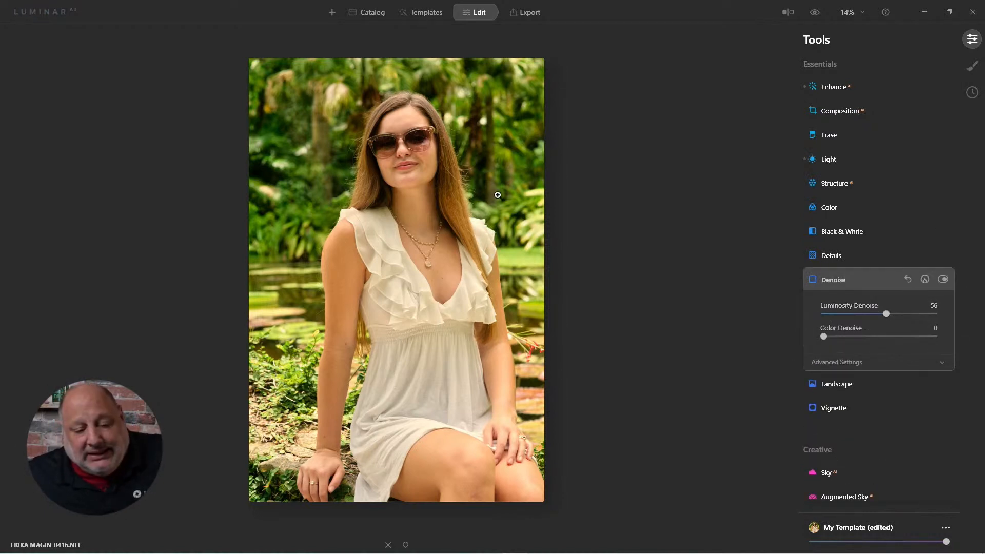
Step: Compare the denoised face with the original at 100% zoom and raise Luminosity Denoise to 64
left_click(404, 149)
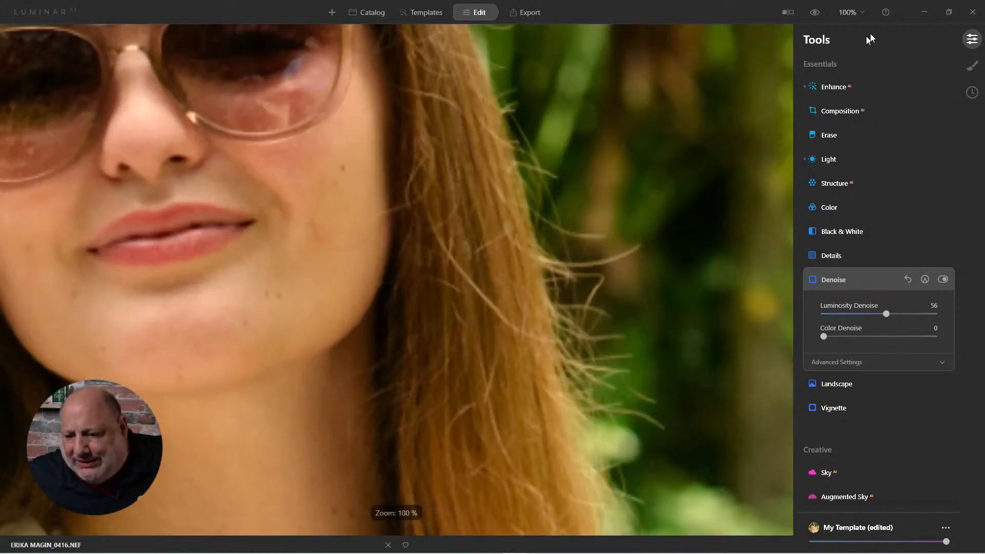
left_click_drag(242, 194, 441, 314)
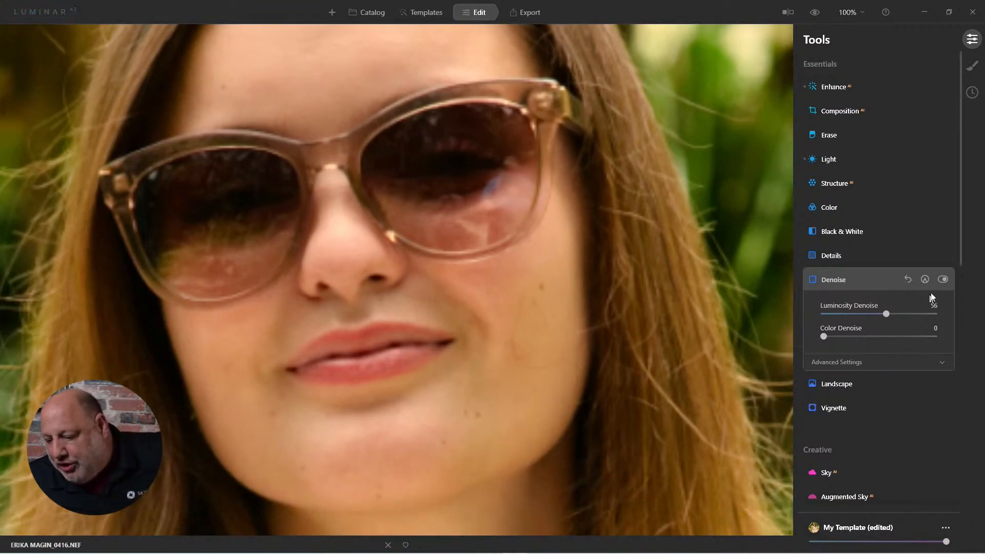
left_click(943, 280)
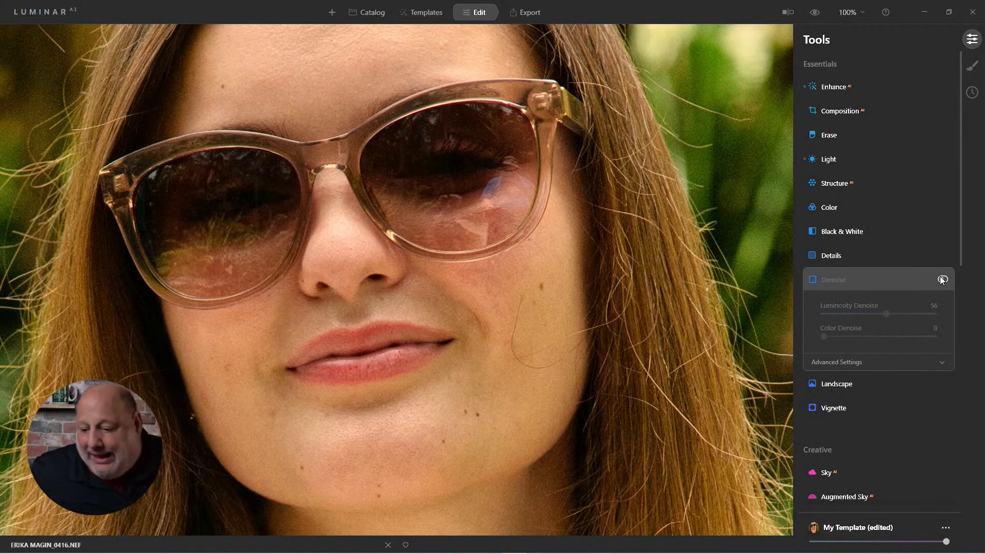
left_click(942, 280)
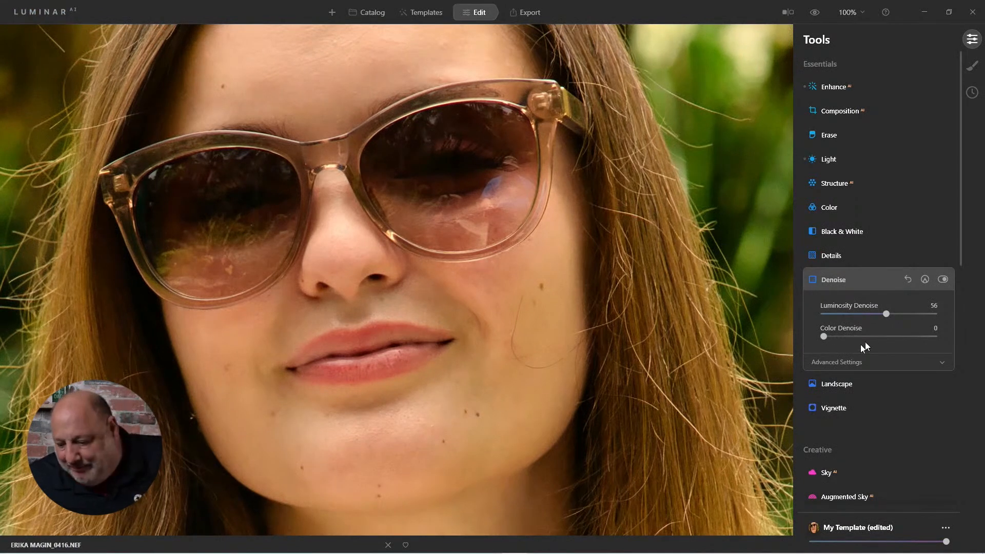
left_click_drag(884, 313, 893, 314)
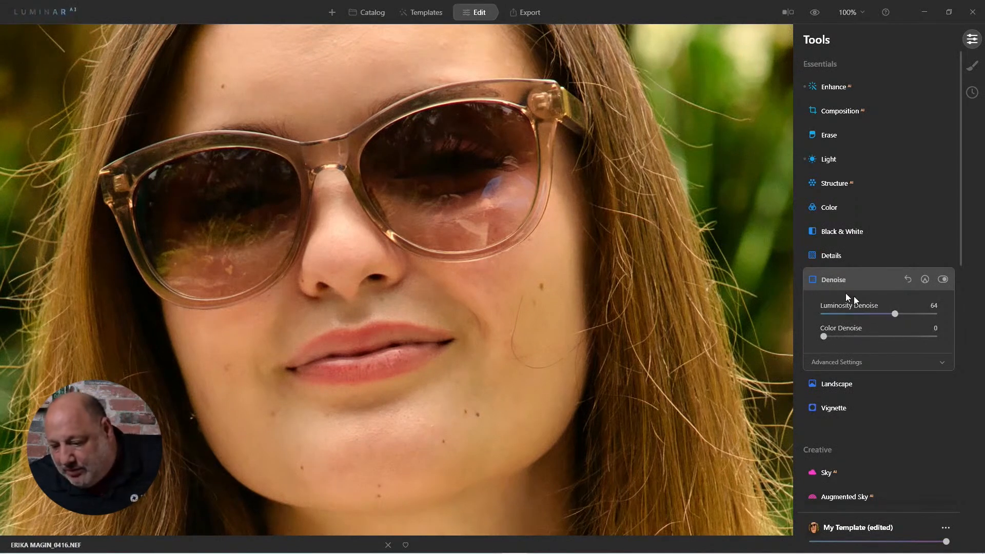
left_click(829, 281)
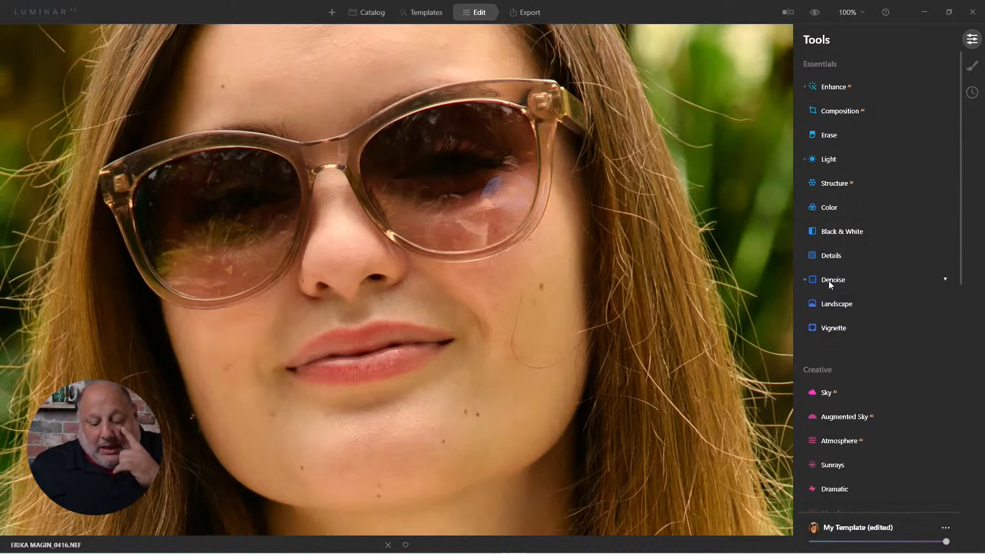
Step: Add a dark vignette to the portrait with Amount -44 and Size 30
double_click(579, 252)
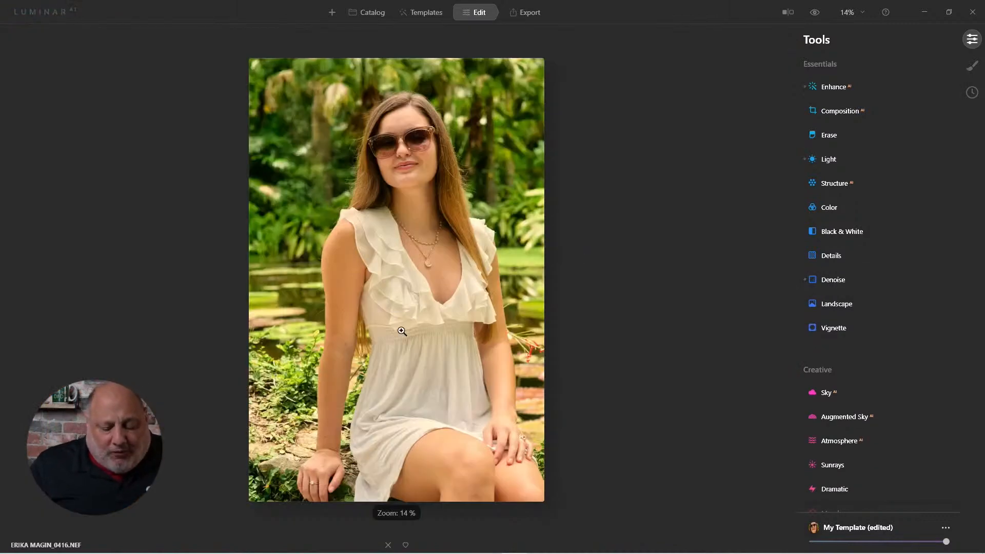
left_click(420, 383)
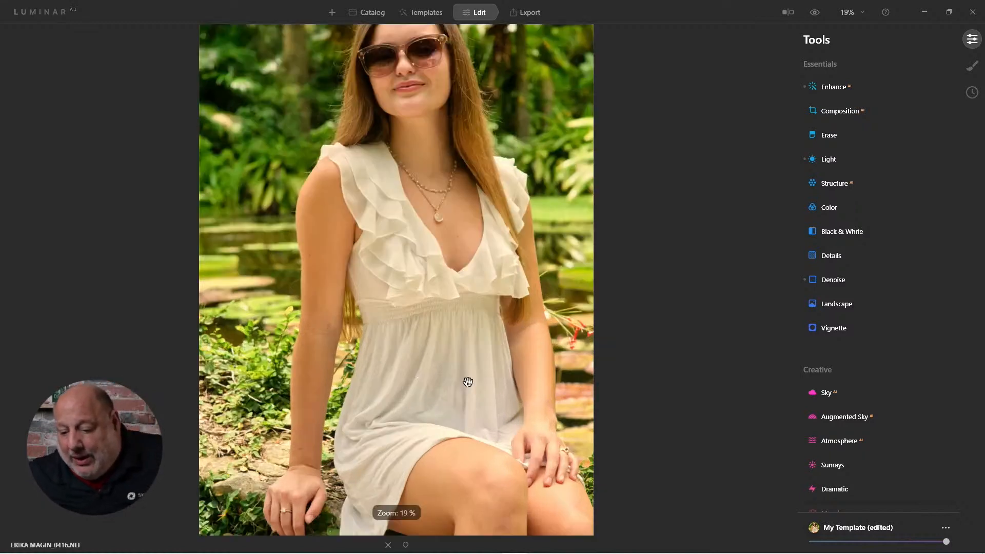
left_click_drag(403, 183, 385, 265)
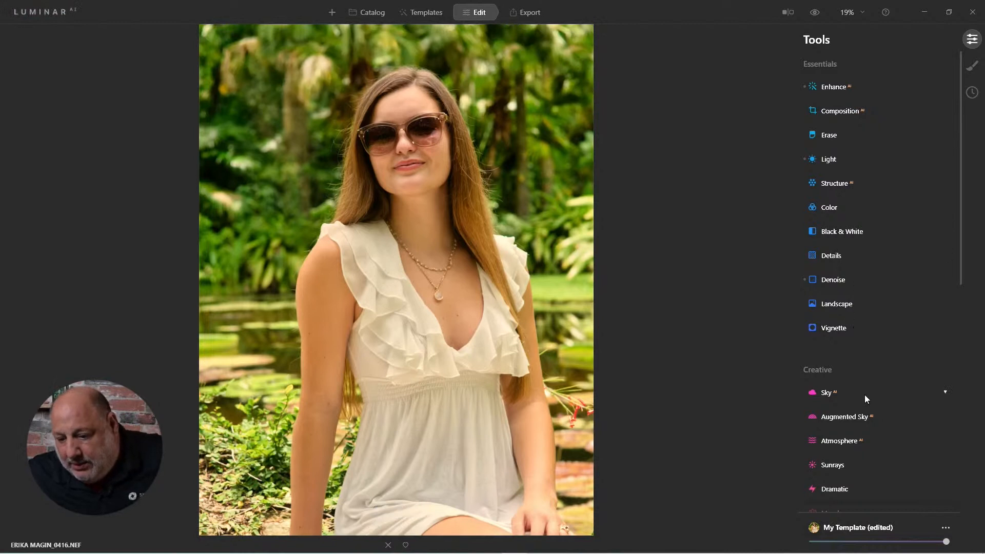
scroll(864, 395, "down", 3)
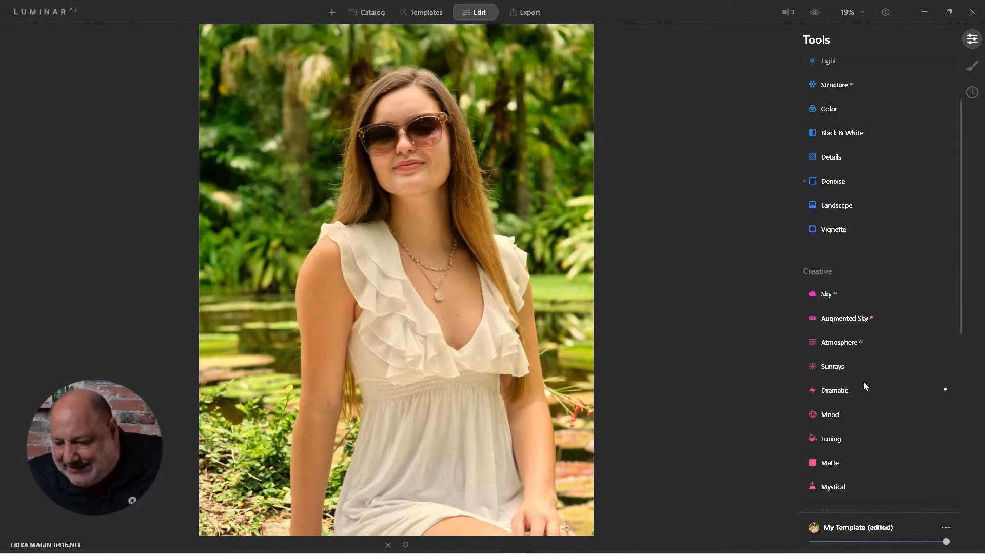
left_click(839, 229)
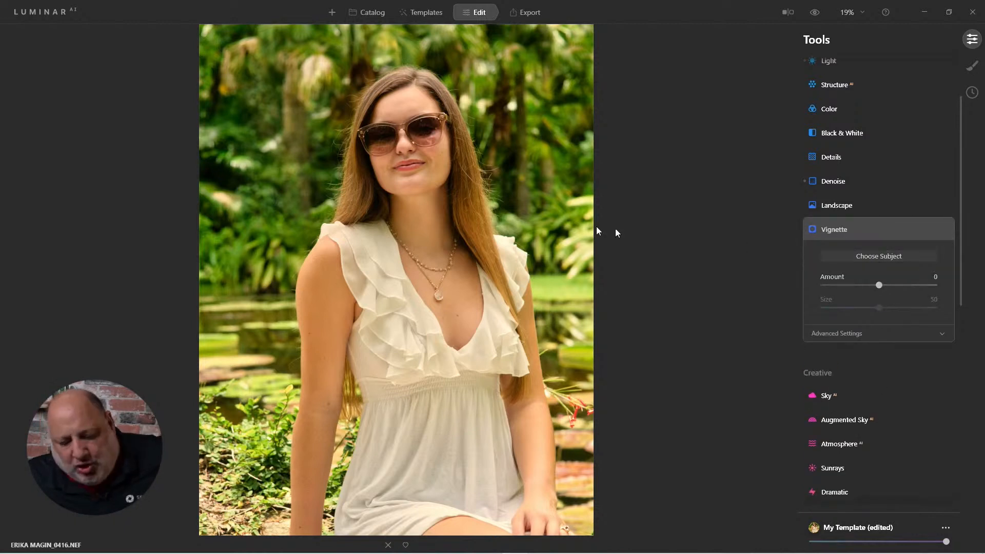
scroll(617, 233, "down", 1)
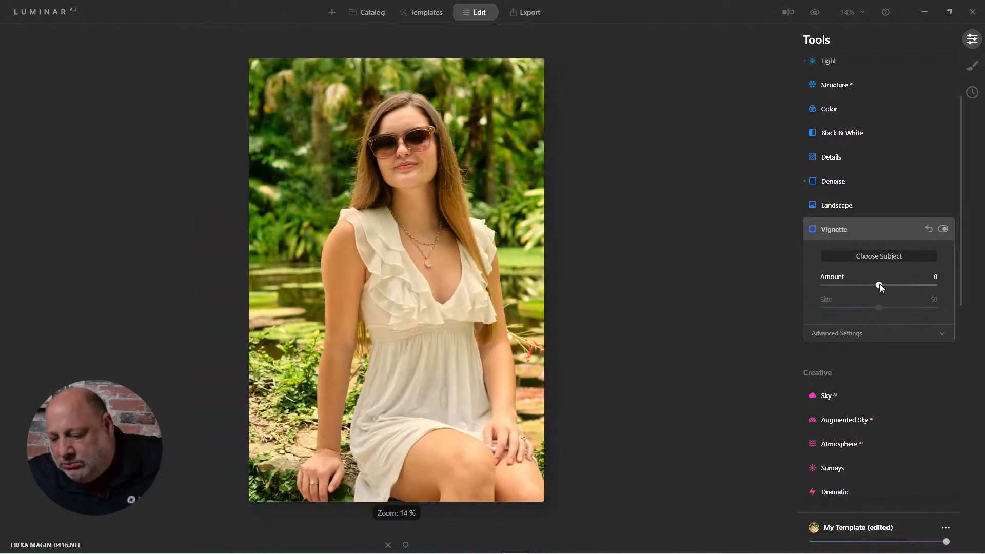
left_click_drag(879, 285, 859, 317)
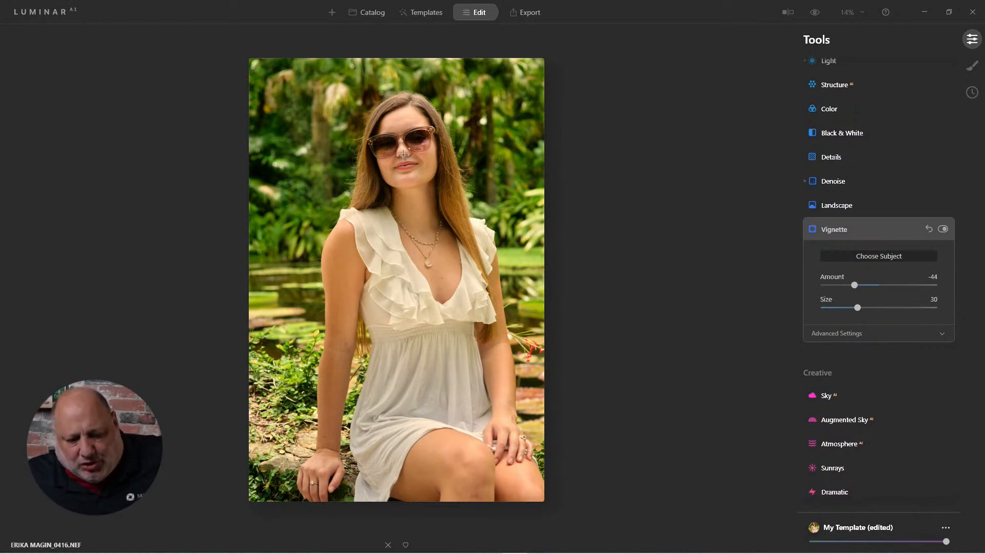
Step: Soften the vignette with Feather 42, reduce its Size to 24, and compare the portrait with the original
left_click(854, 332)
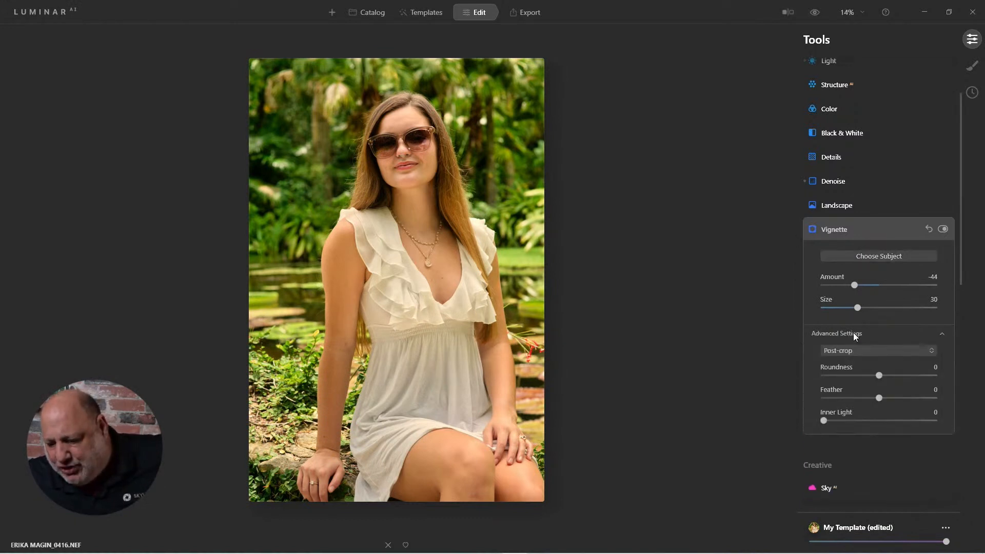
left_click(943, 229)
left_click(943, 229)
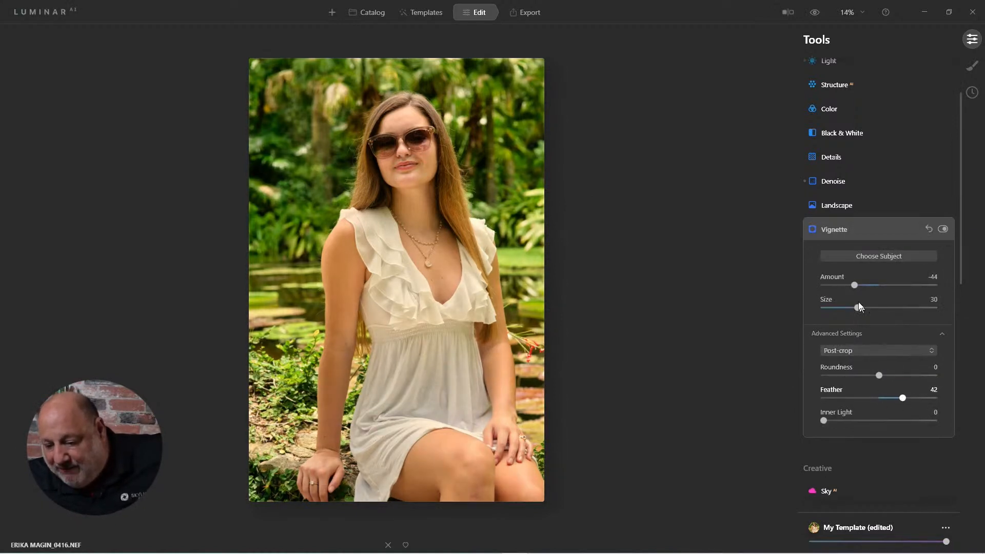
left_click(842, 309)
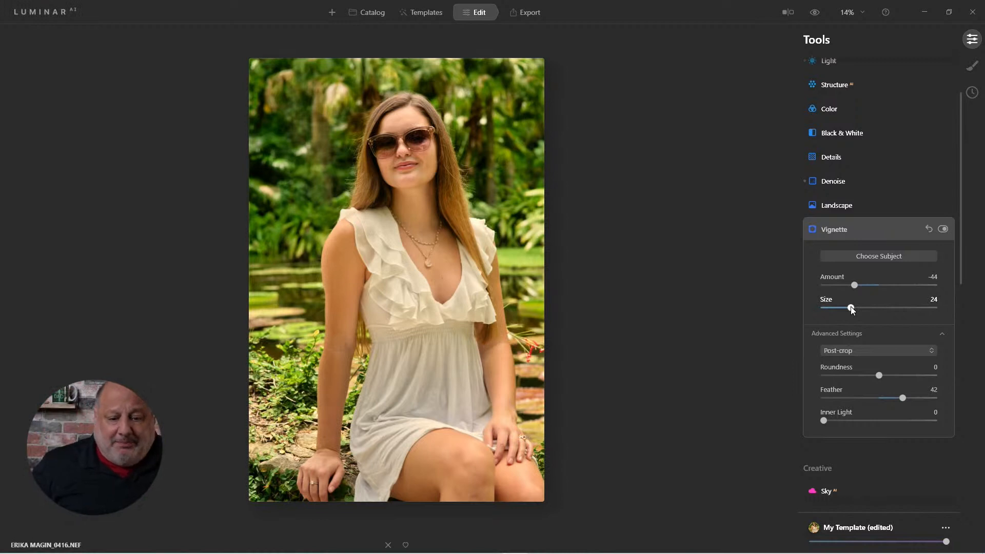
left_click(817, 13)
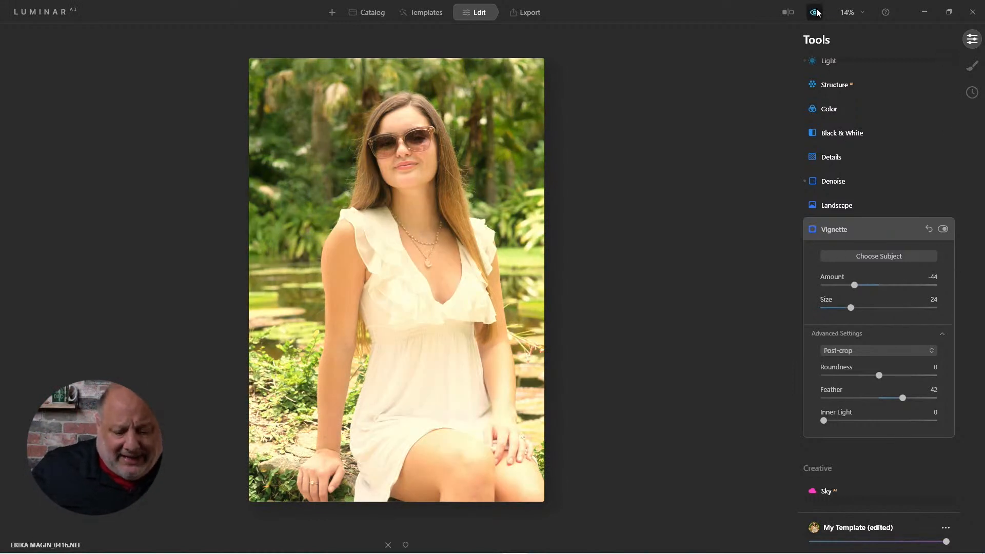
left_click(816, 12)
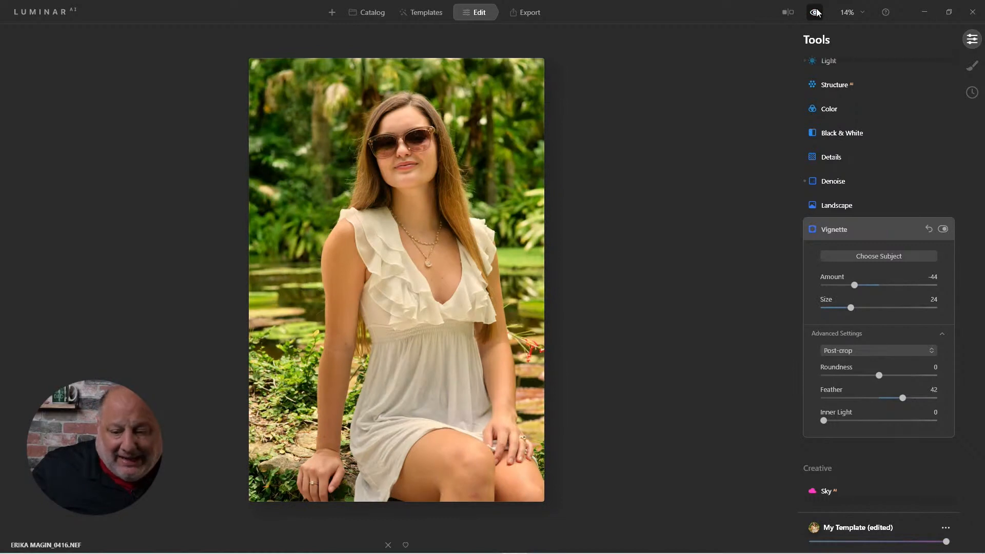
left_click(835, 229)
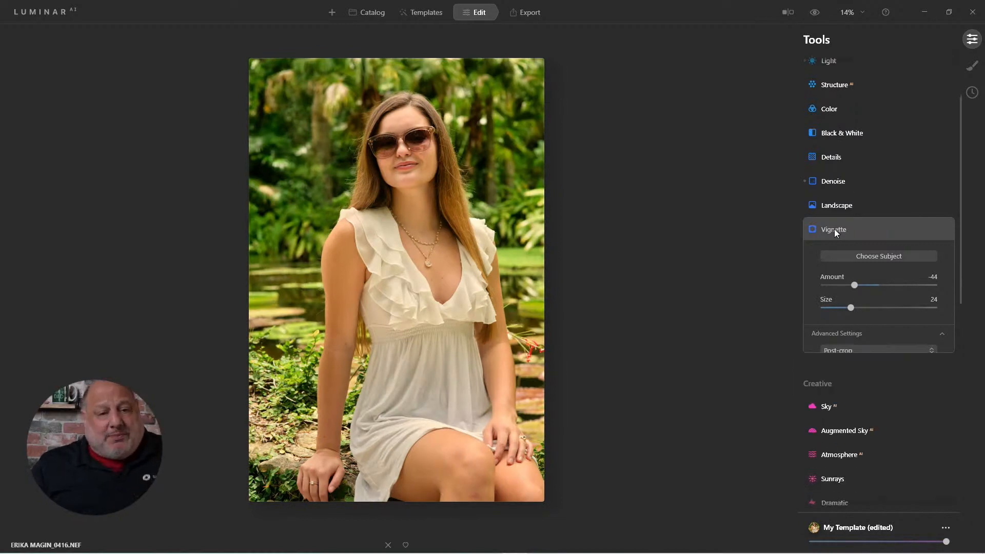
Step: Set the Face AI mouth adjustments to Lips Saturation 26, Lips Redness 20 and Lips Darkening 20
scroll(839, 275, "down", 3)
scroll(838, 276, "down", 4)
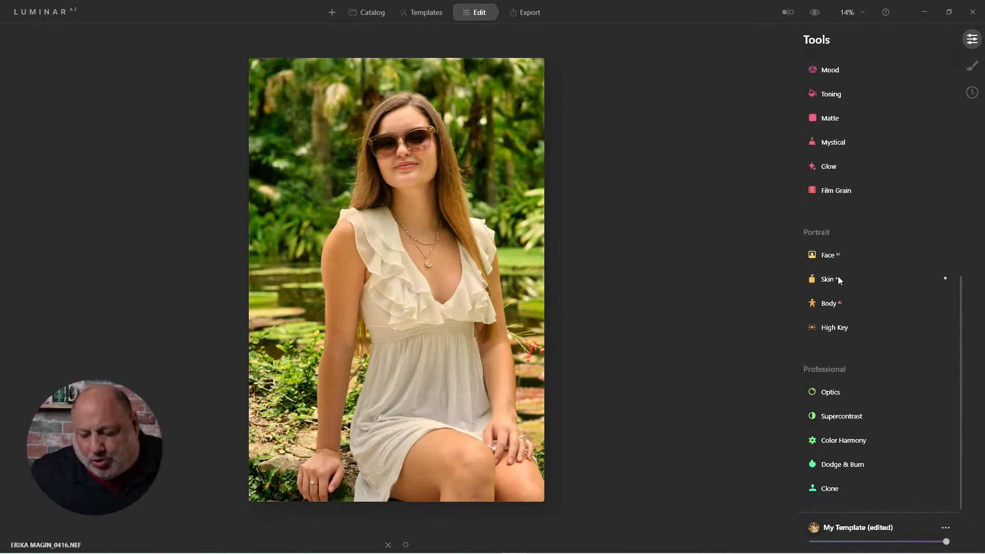
left_click(823, 247)
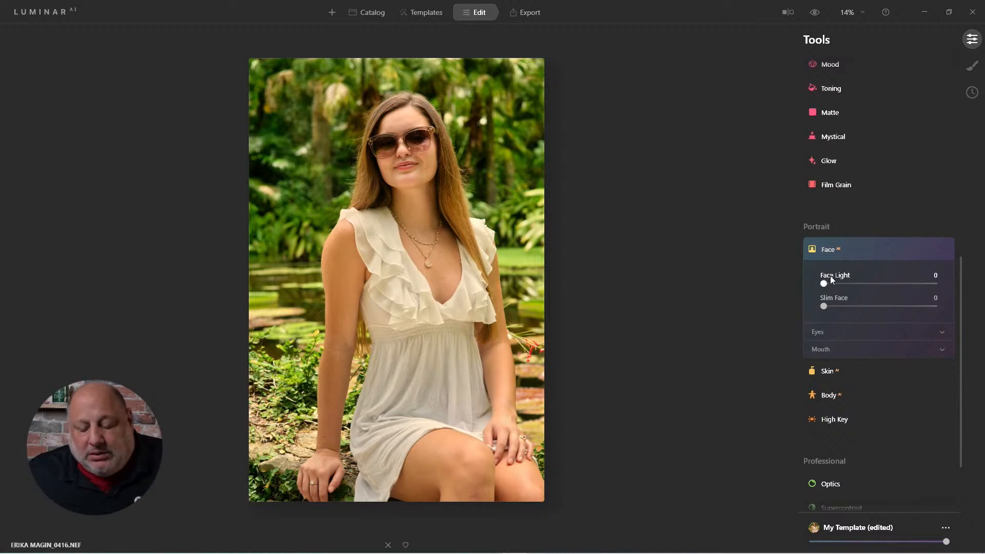
left_click(819, 331)
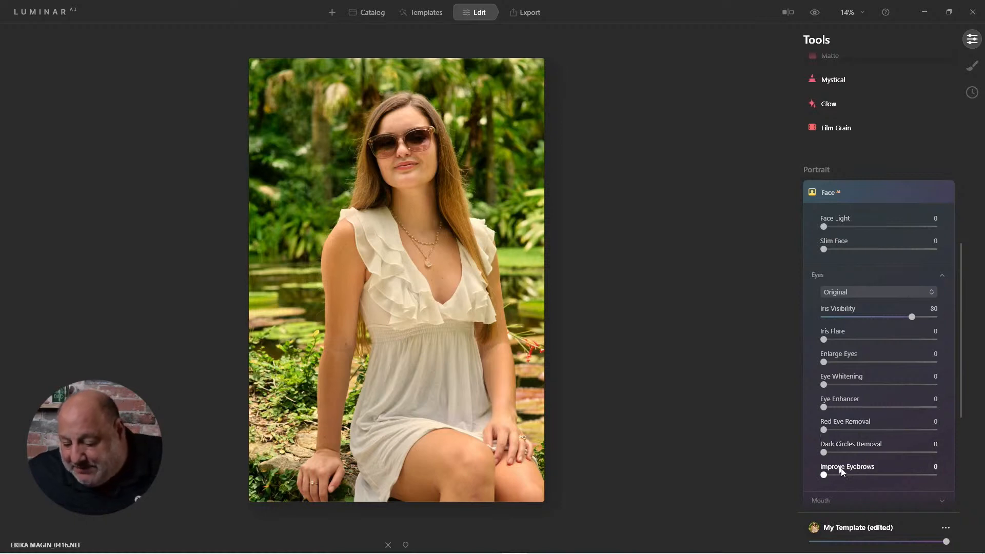
left_click(826, 500)
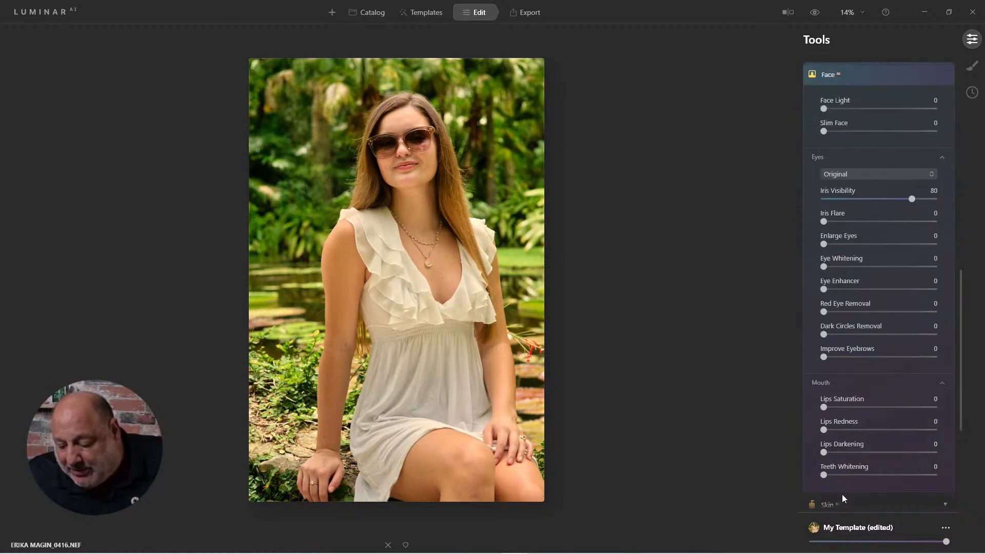
scroll(842, 494, "down", 1)
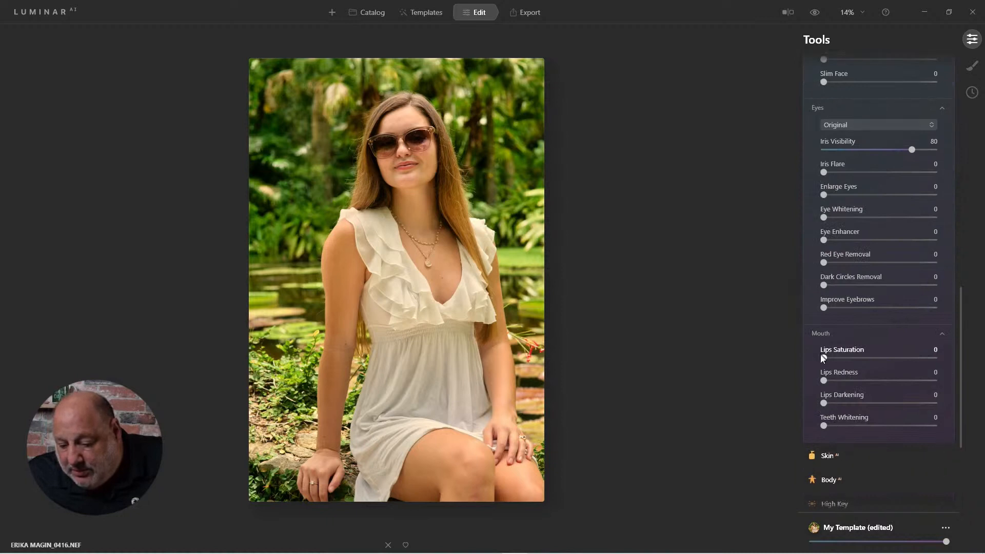
left_click_drag(839, 358, 845, 403)
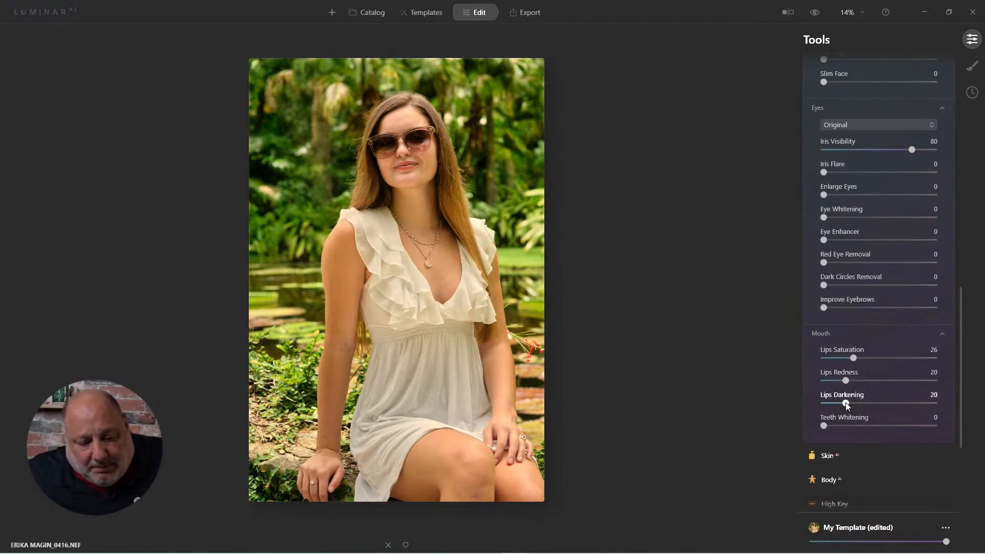
Step: Smooth the skin with a Skin AI Amount of 59 and compare the whole portrait with the original
scroll(401, 153, "up", 4)
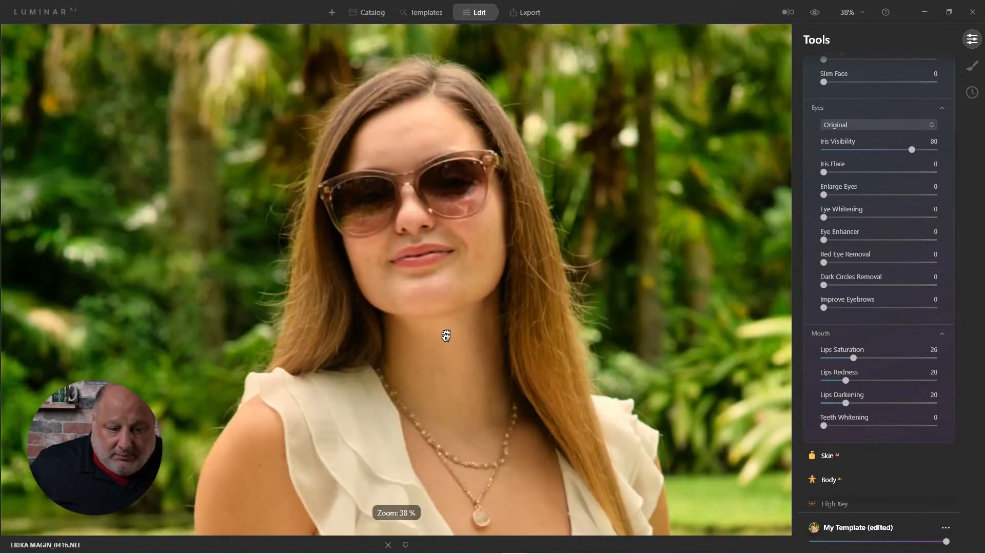
left_click_drag(446, 336, 443, 396)
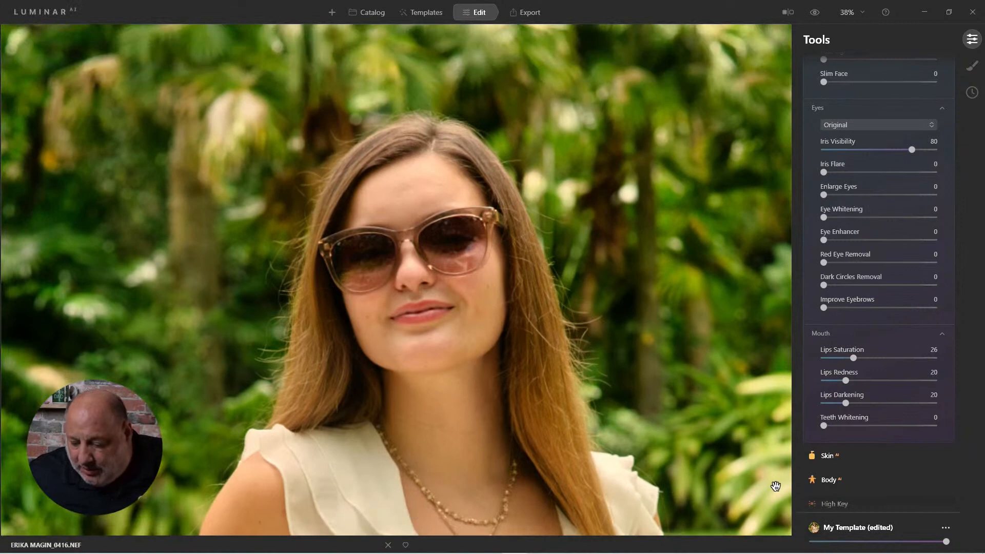
left_click(828, 456)
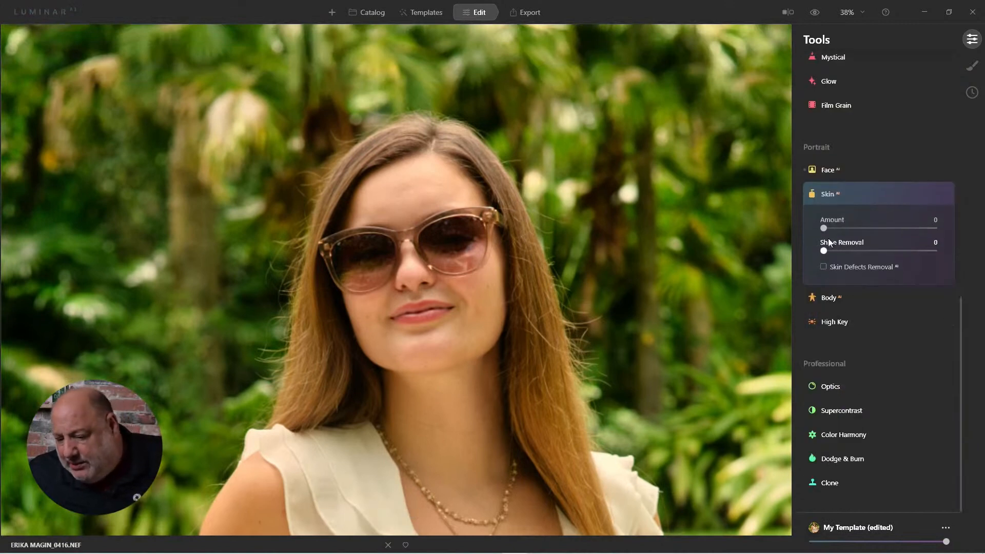
left_click_drag(824, 228, 830, 227)
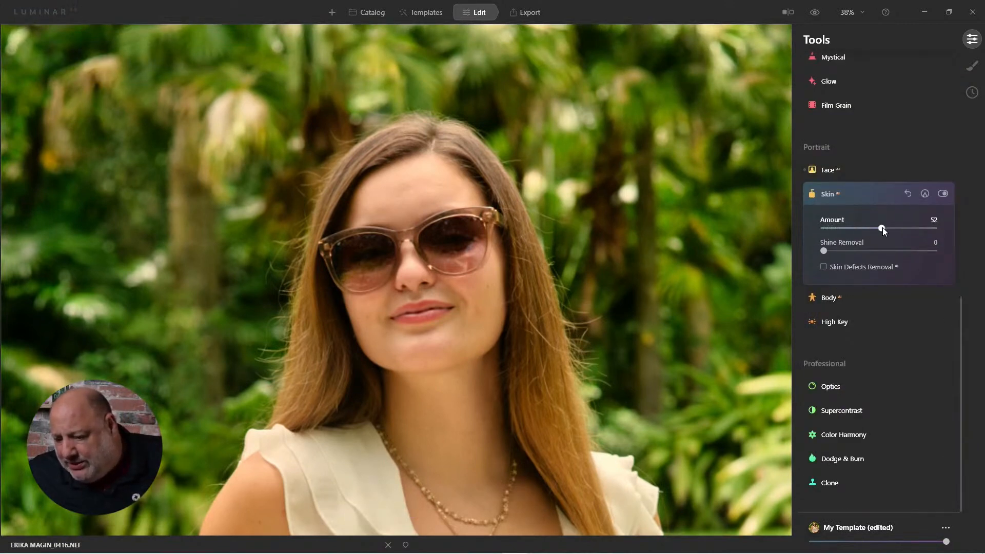
mouse_move(885, 229)
left_mouse_down()
mouse_move(873, 229)
mouse_move(889, 229)
left_mouse_up()
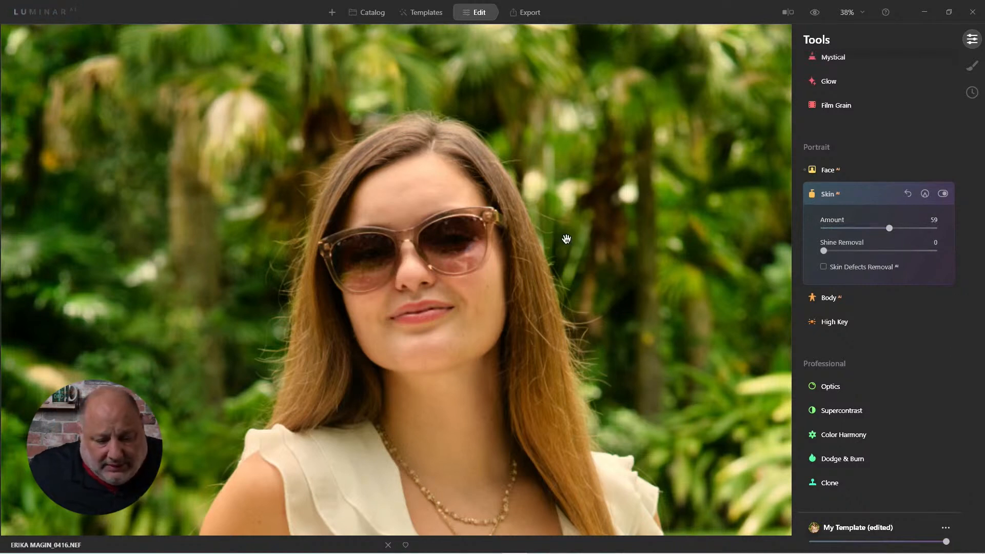
left_click(467, 264)
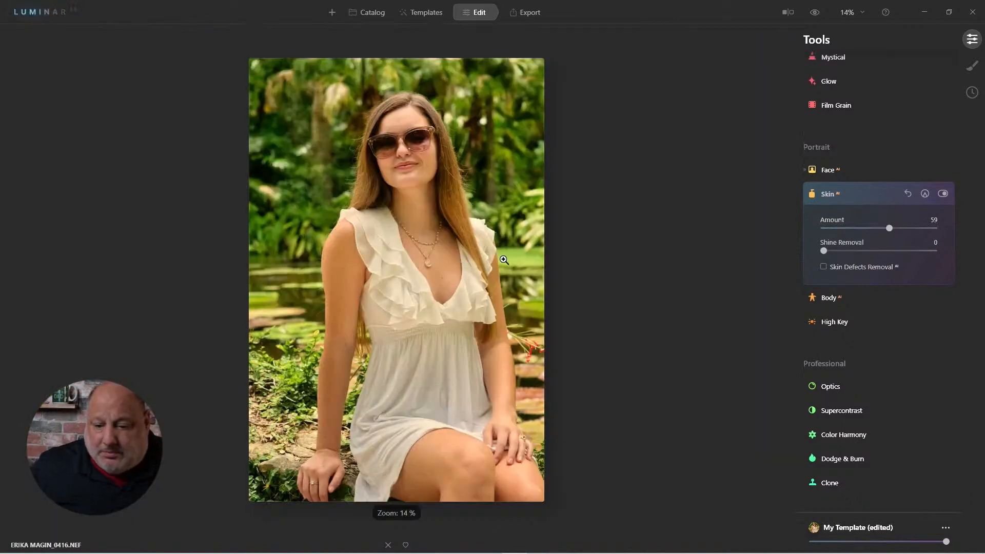
left_click(814, 15)
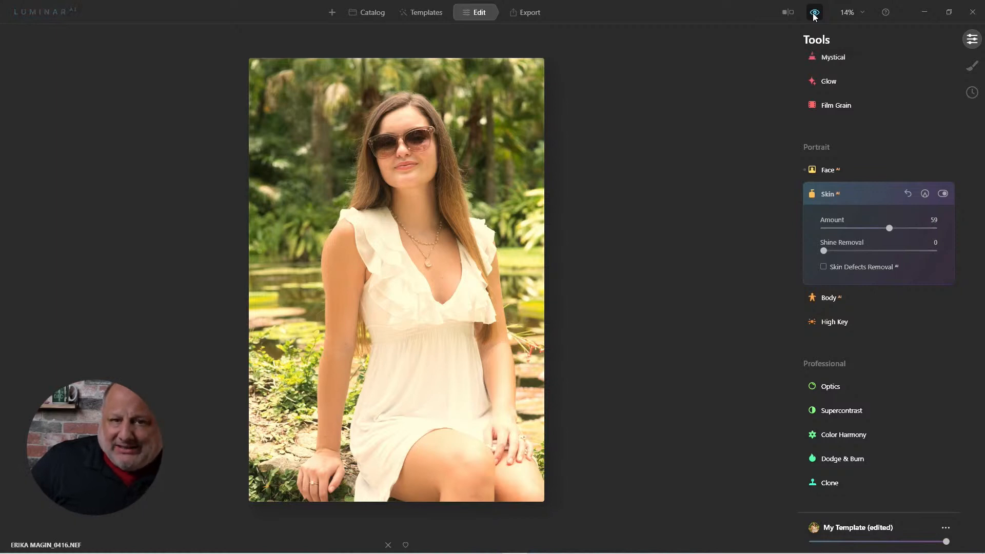
left_click(815, 15)
Step: Open the 20210701 McKee Gardens folder in the catalog and browse to the white-dress portraits
left_click(378, 14)
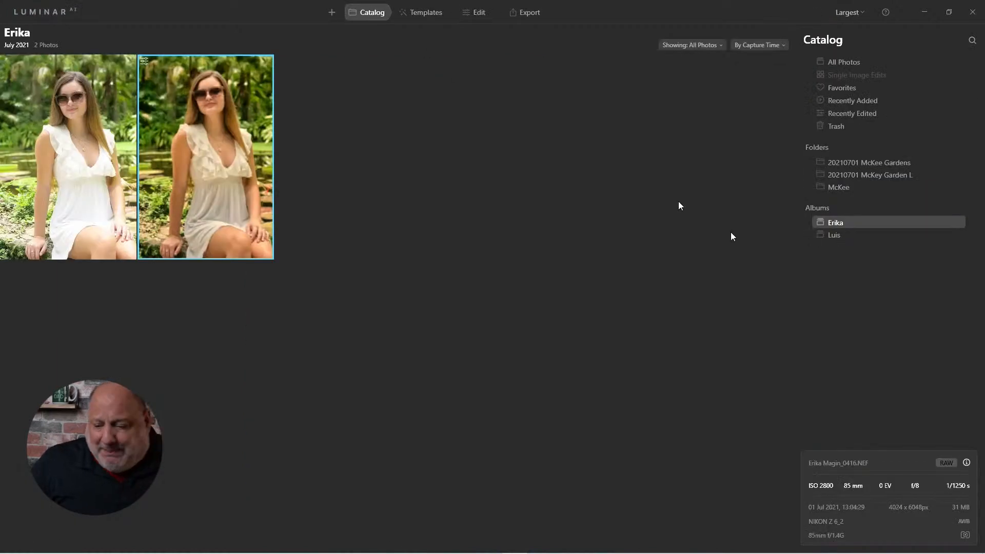
left_click(859, 173)
left_click(870, 164)
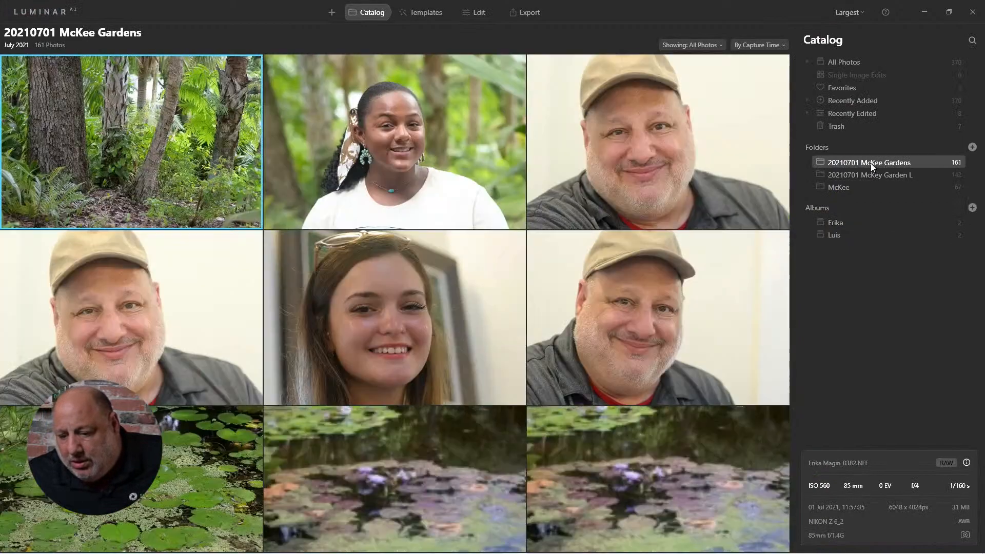
left_click(423, 345)
scroll(423, 353, "down", 2)
scroll(423, 353, "down", 8)
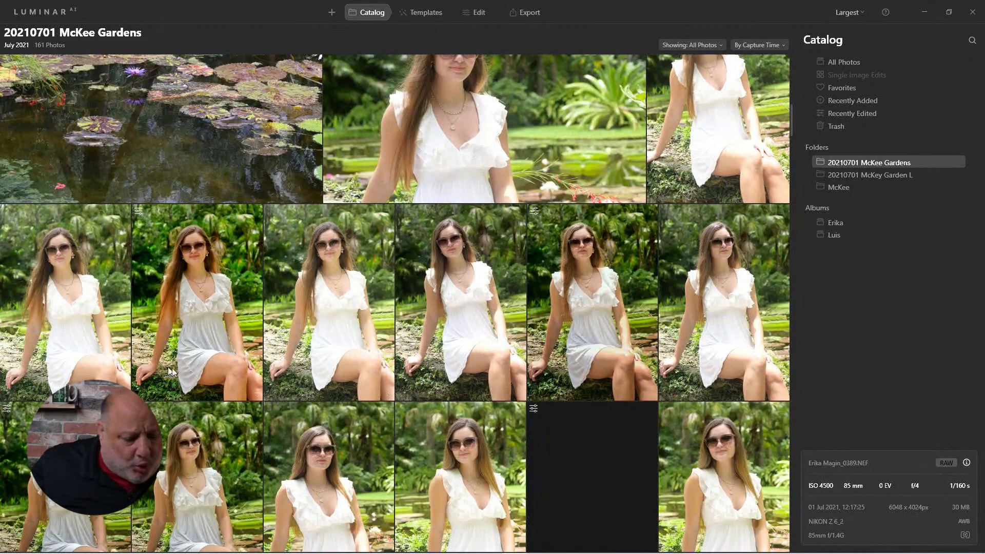
Step: Open garden portrait 0406, apply the saved Outdoor template from My Templates, and inspect the face and necklace up close
double_click(85, 288)
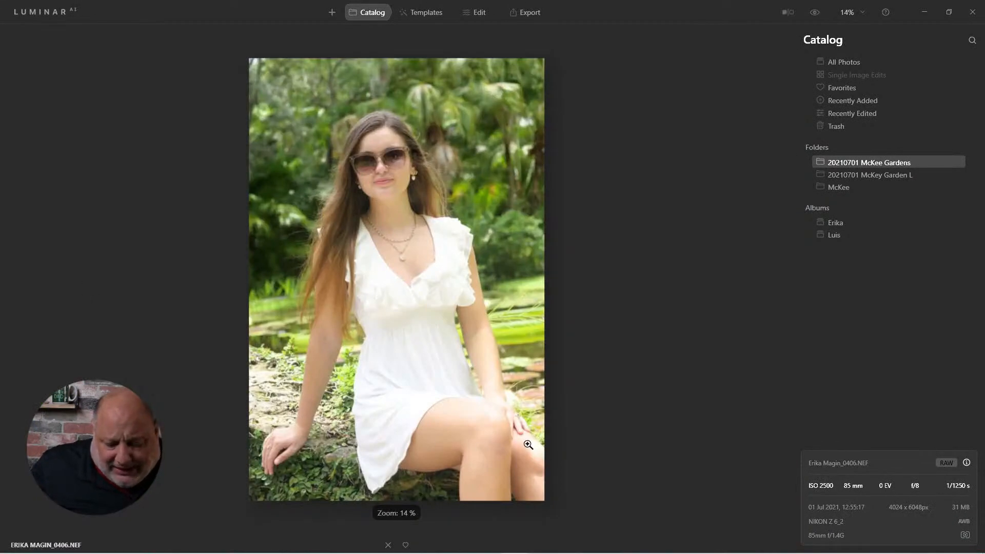
left_click(527, 456)
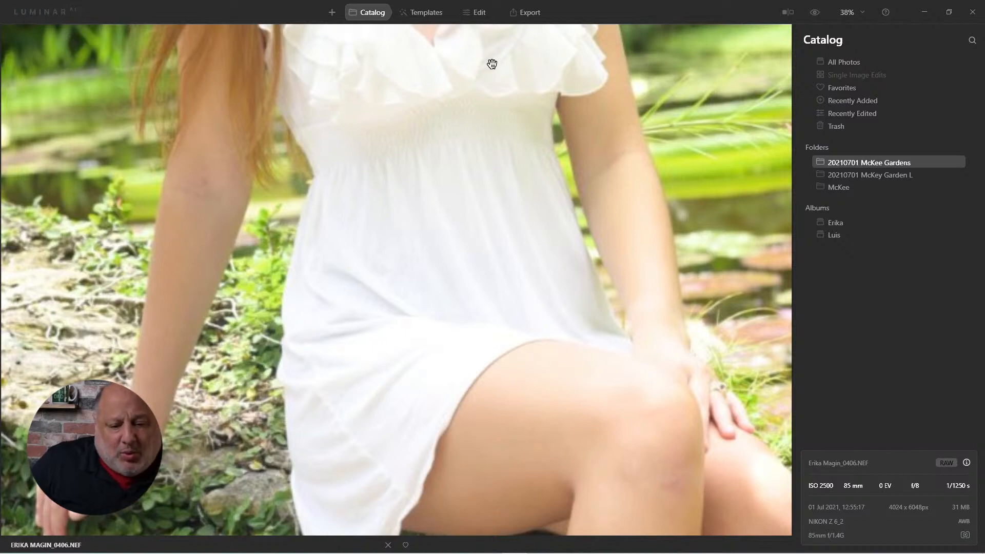
left_click(420, 13)
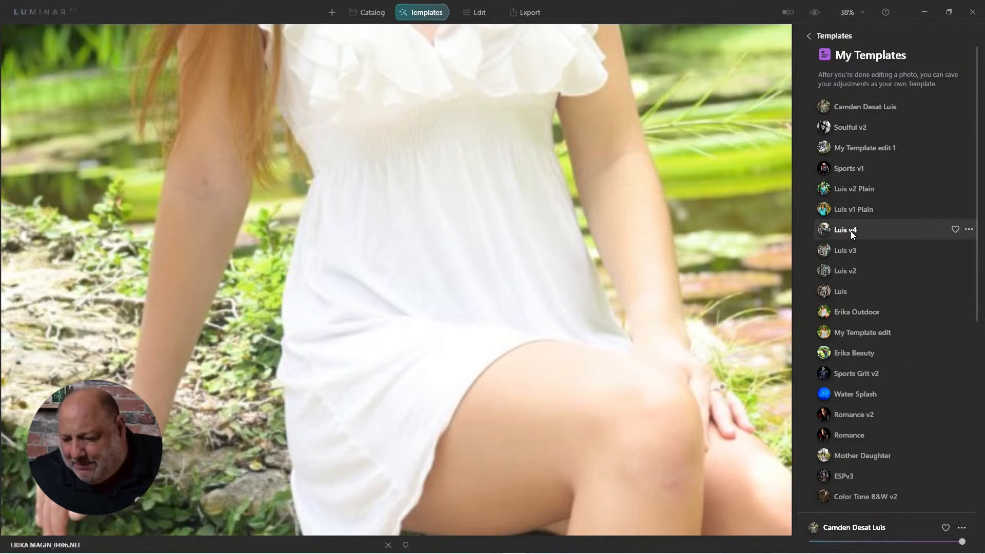
left_click(889, 247)
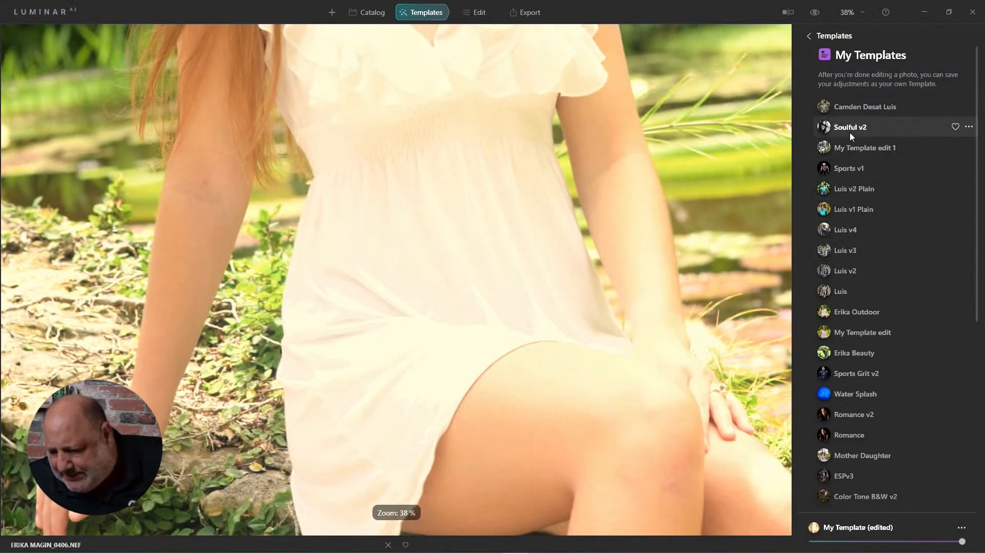
left_click(866, 310)
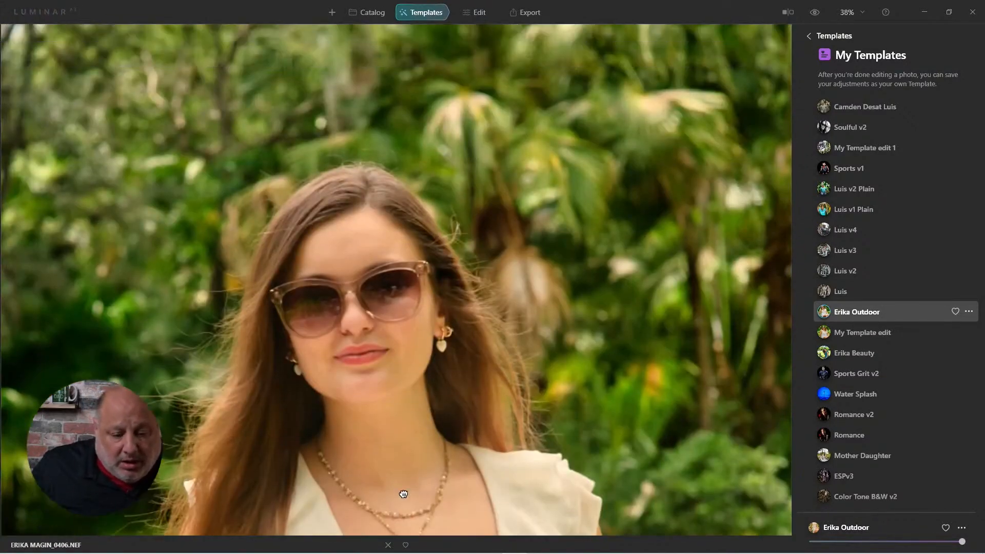
scroll(351, 314, "up", 3)
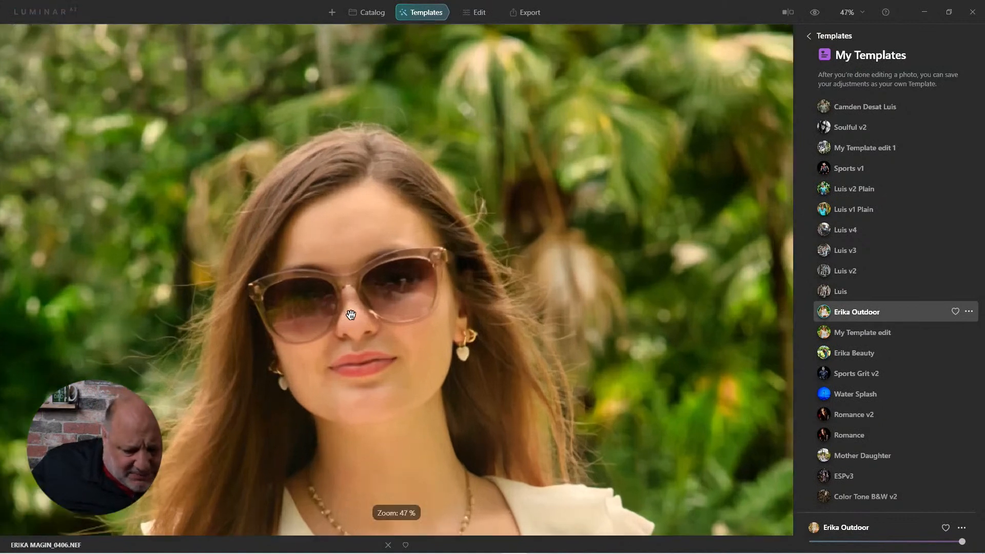
left_click_drag(441, 368, 380, 283)
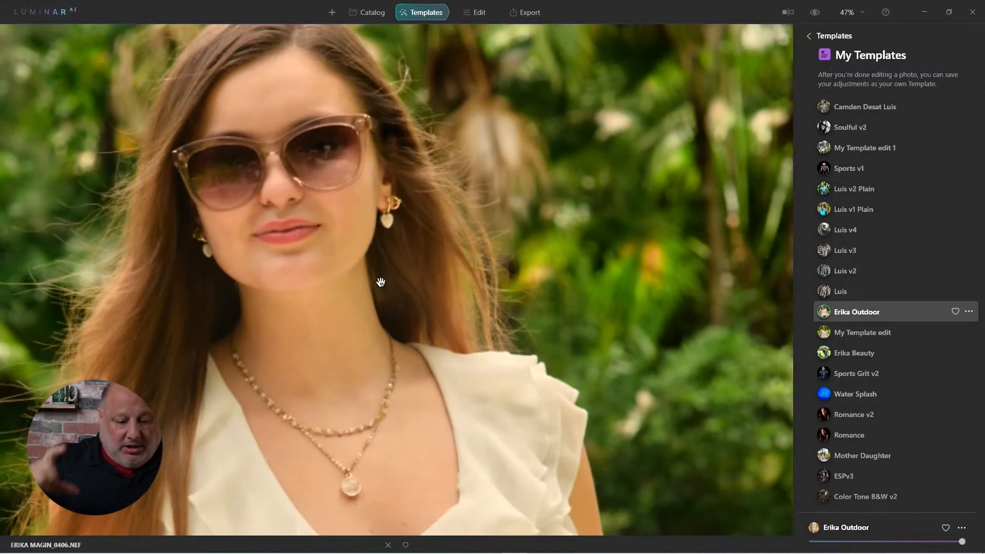
Step: Open portrait 0409 from the McKee Gardens folder, examine the face and hair up close, and apply the saved Outdoor template
key("g")
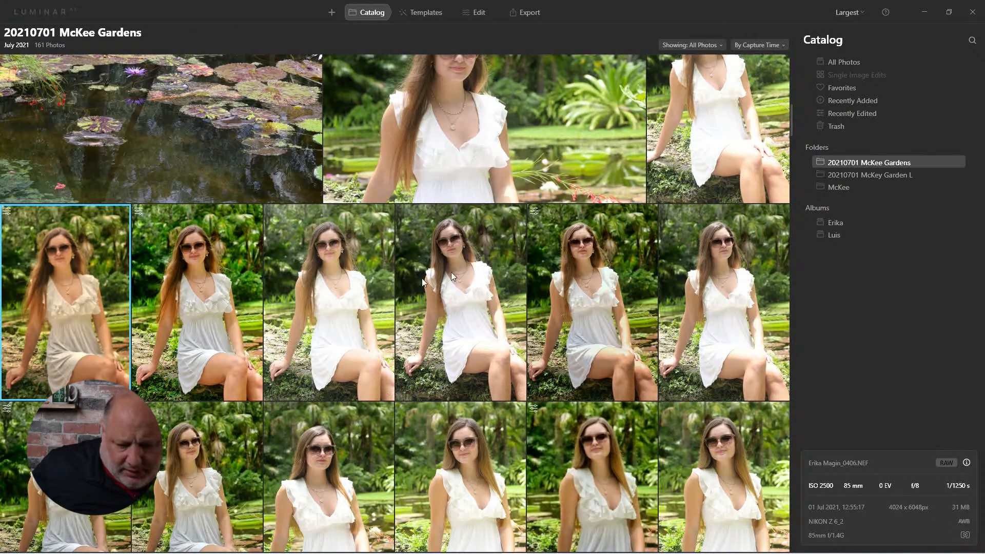
double_click(470, 232)
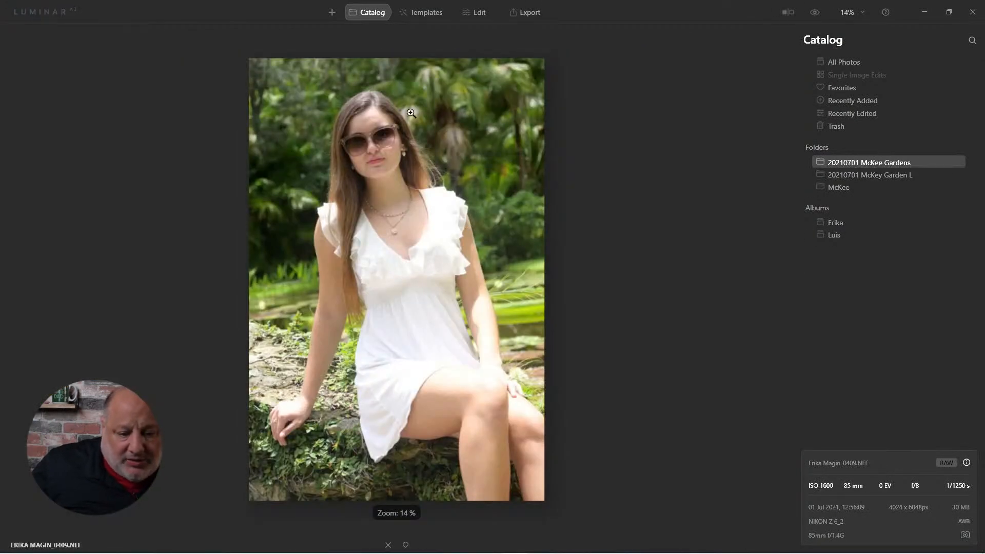
left_click(438, 13)
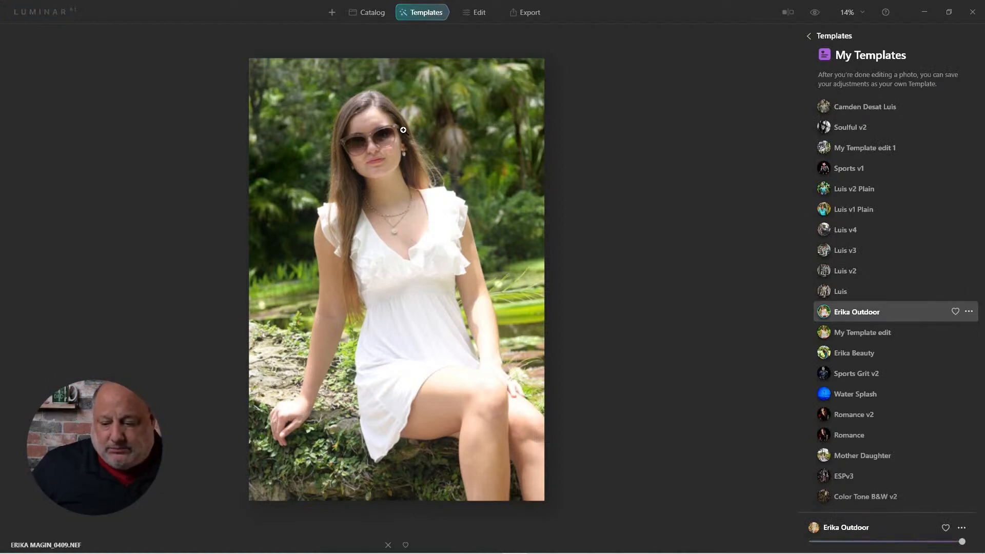
left_click(381, 103)
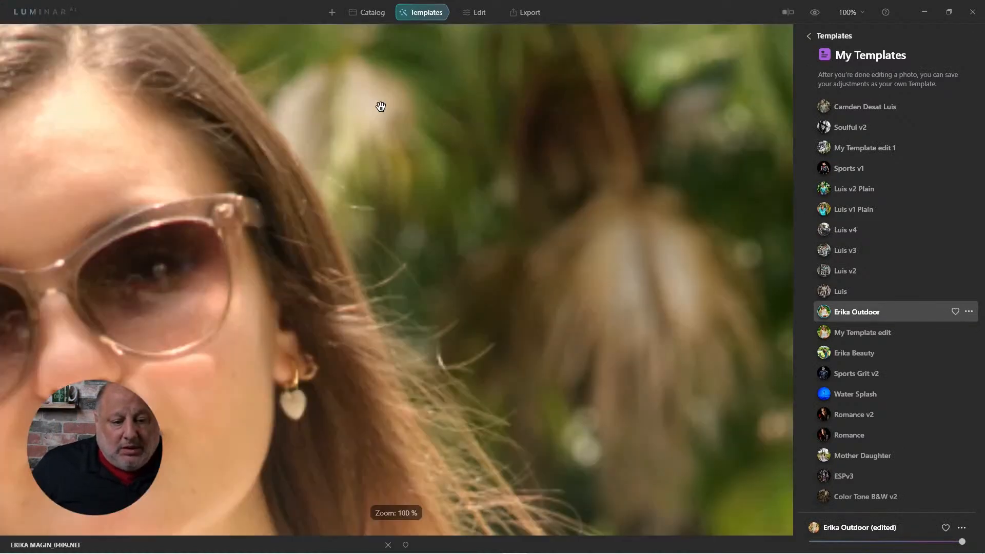
scroll(354, 184, "down", 5)
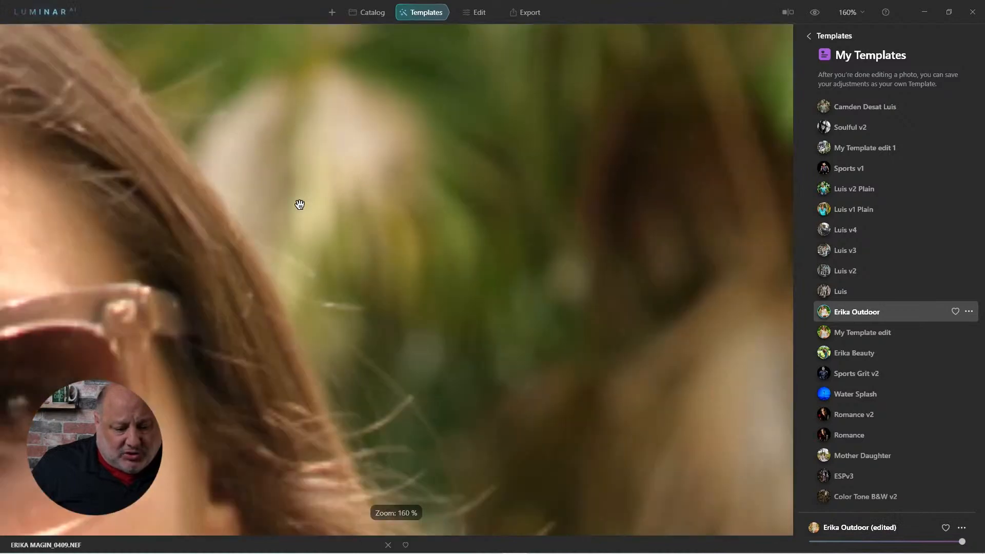
scroll(322, 198, "up", 2)
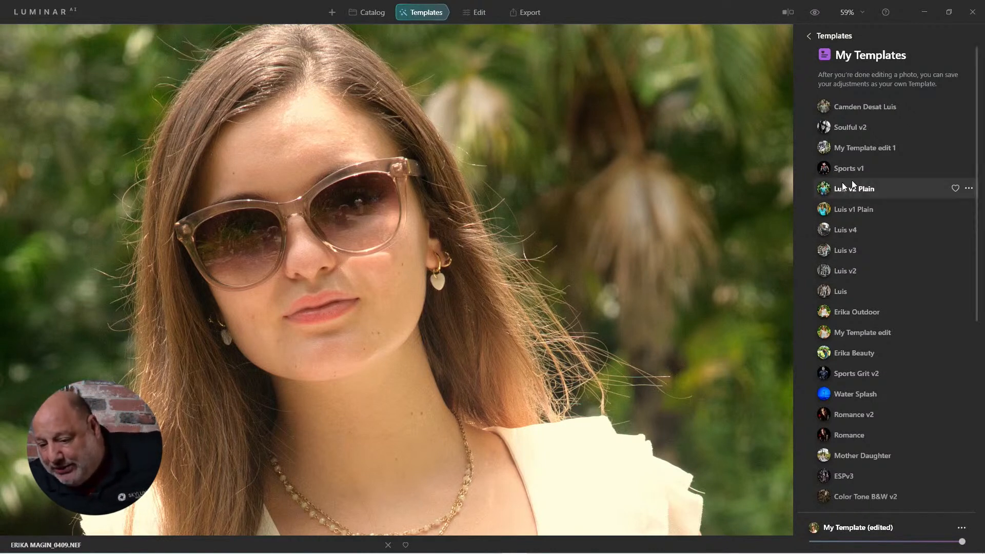
left_click(856, 314)
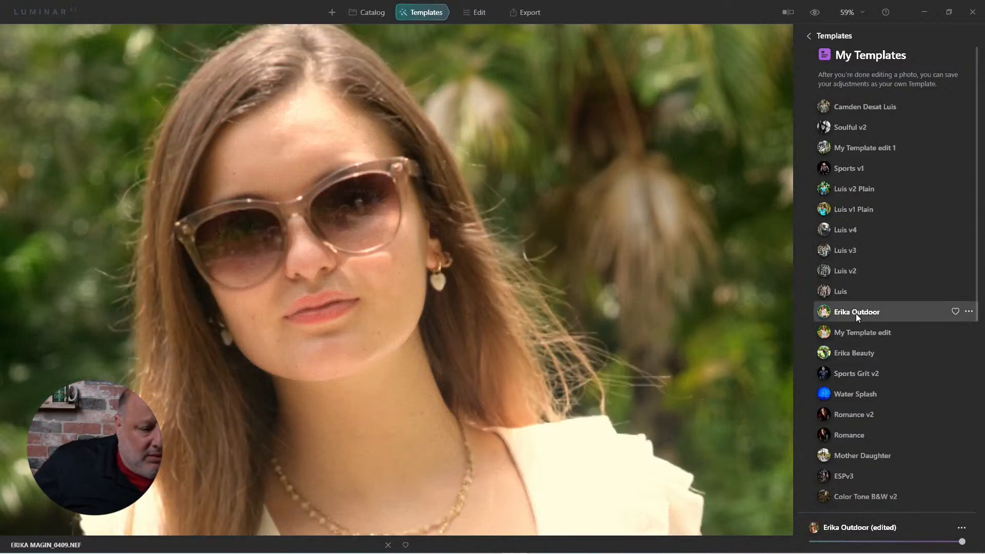